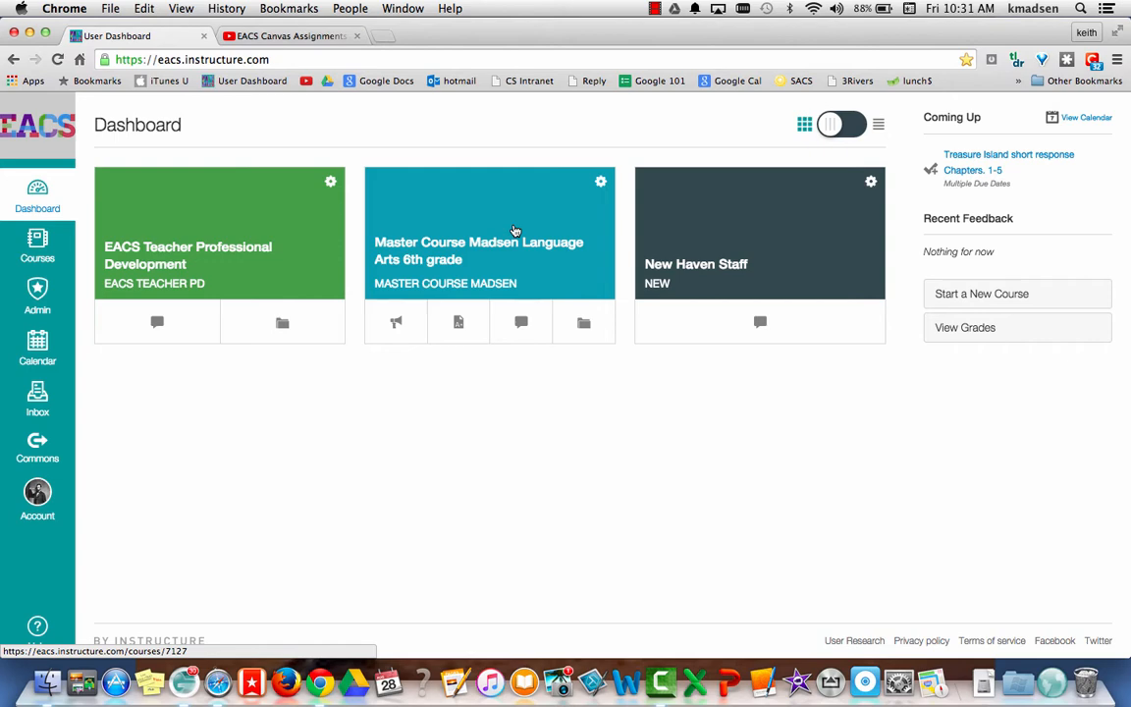
# Step: Open the Master Course Madsen Language Arts 6th grade course and create a new quiz in its Quizzes area
pyautogui.click(515, 230)
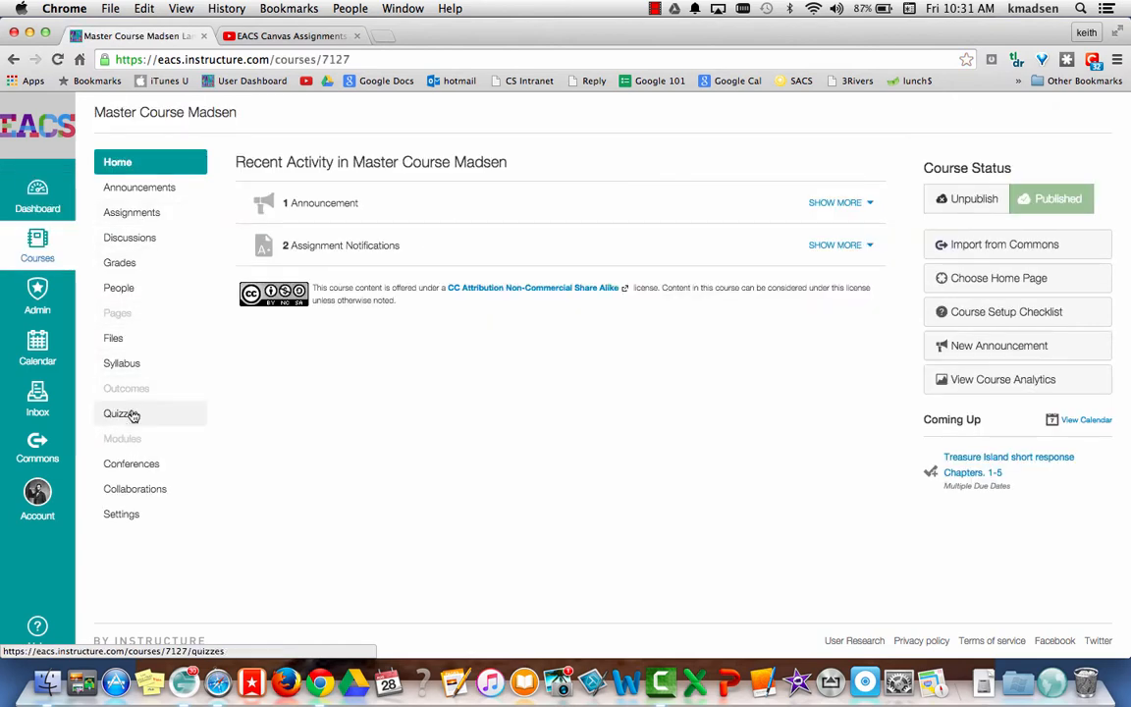
pyautogui.click(133, 415)
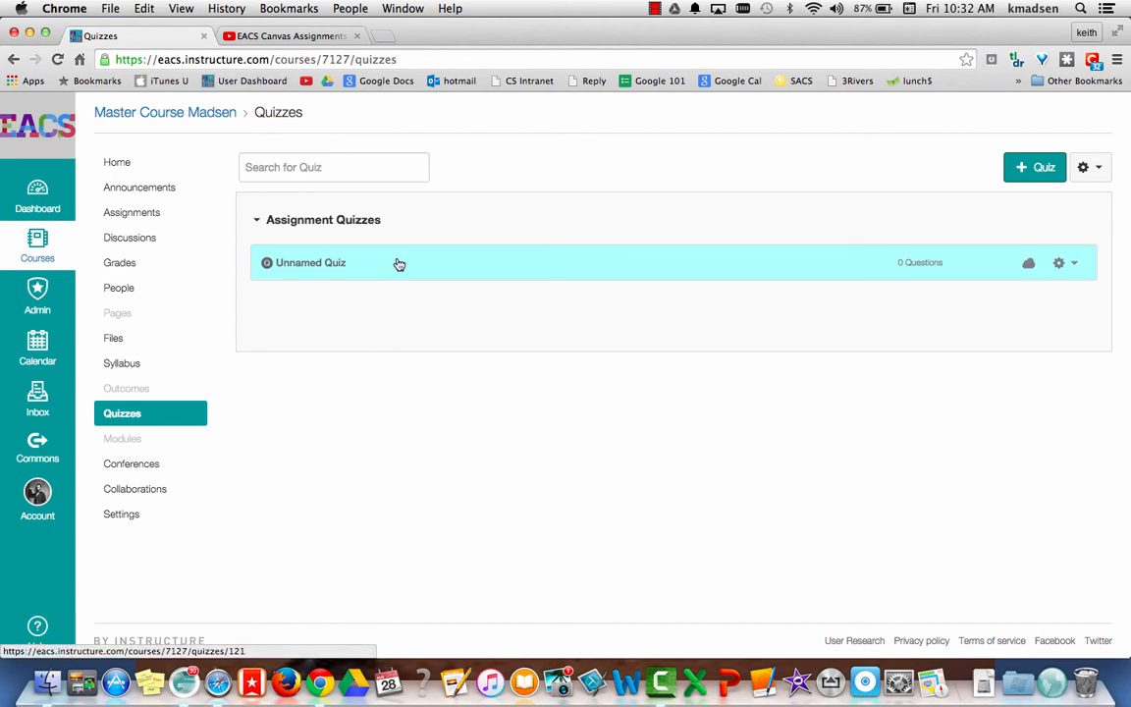
pyautogui.click(316, 165)
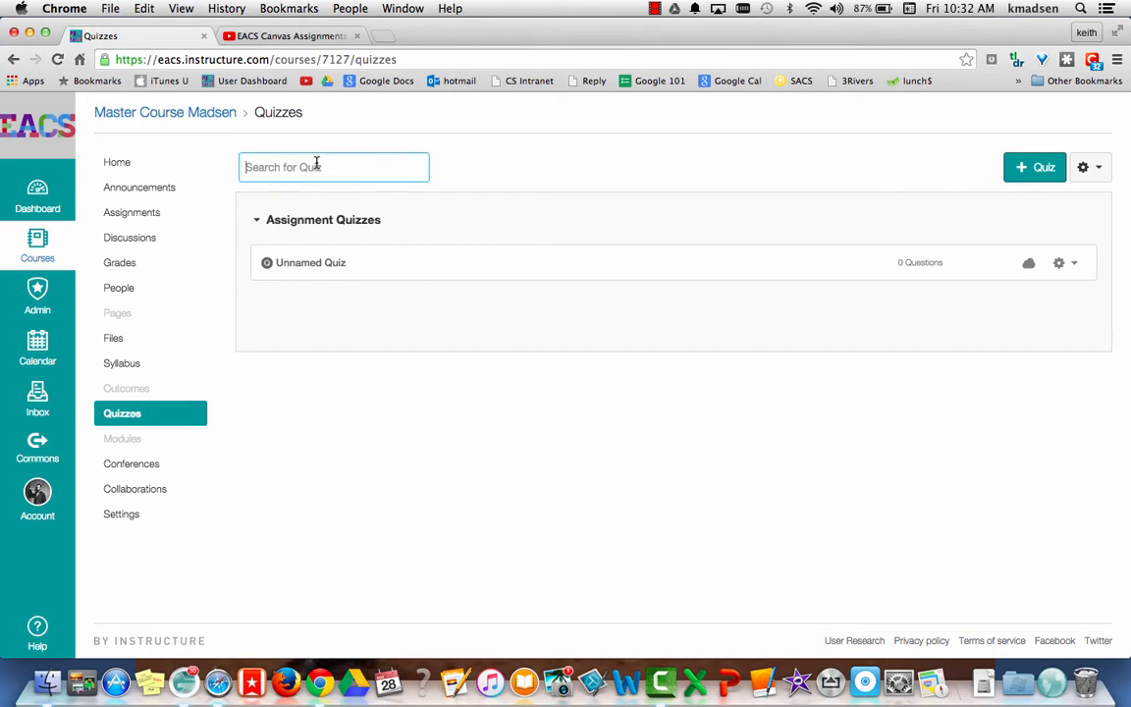
pyautogui.click(1038, 172)
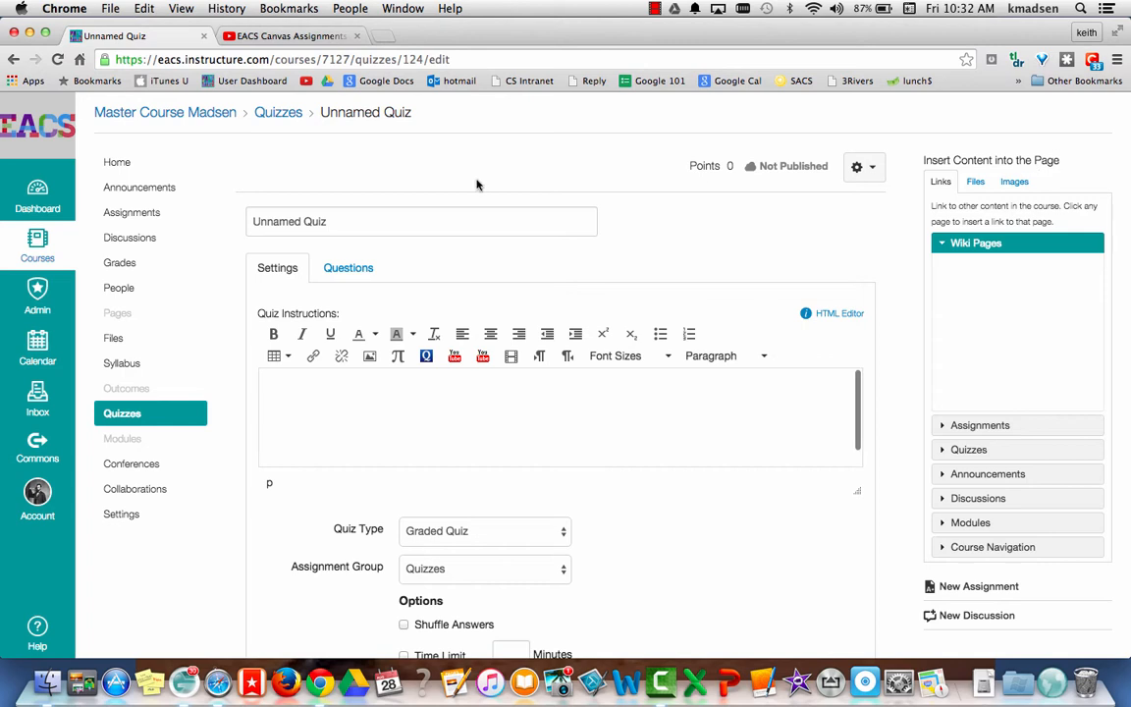
# Step: Name the quiz "Treasure Island Quiz Chapters 1-5" and enter the instructions "Please answer the multiple choice questions attached. Remember to click submit."
pyautogui.click(329, 222)
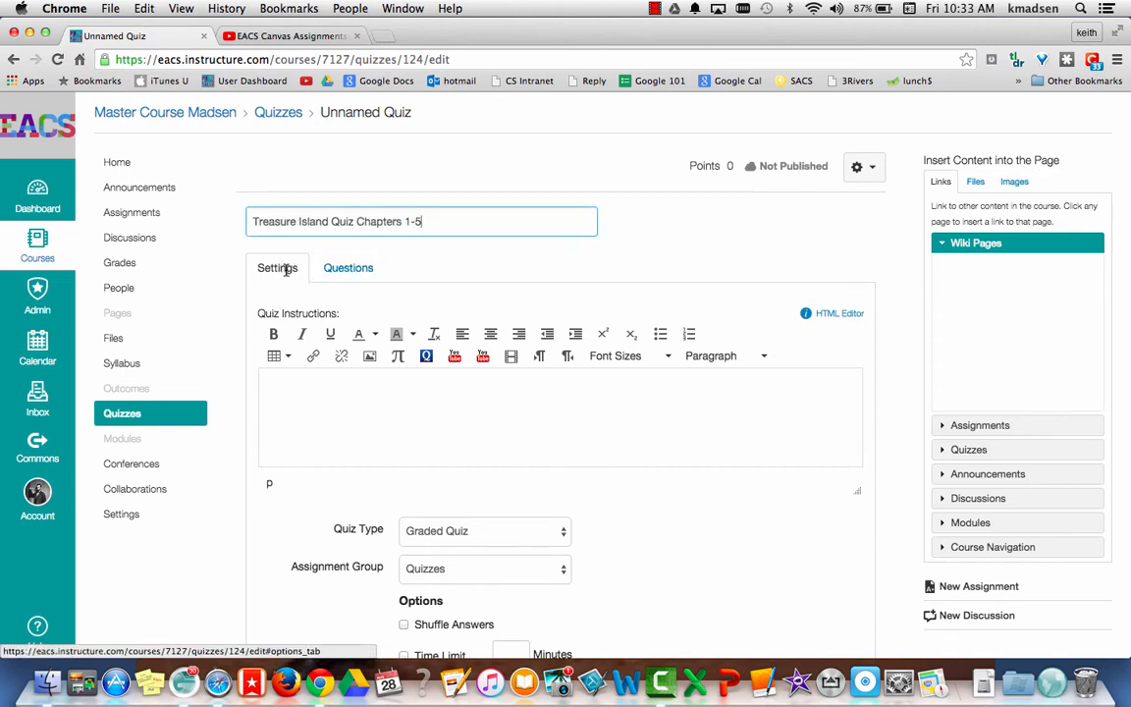
pyautogui.click(304, 381)
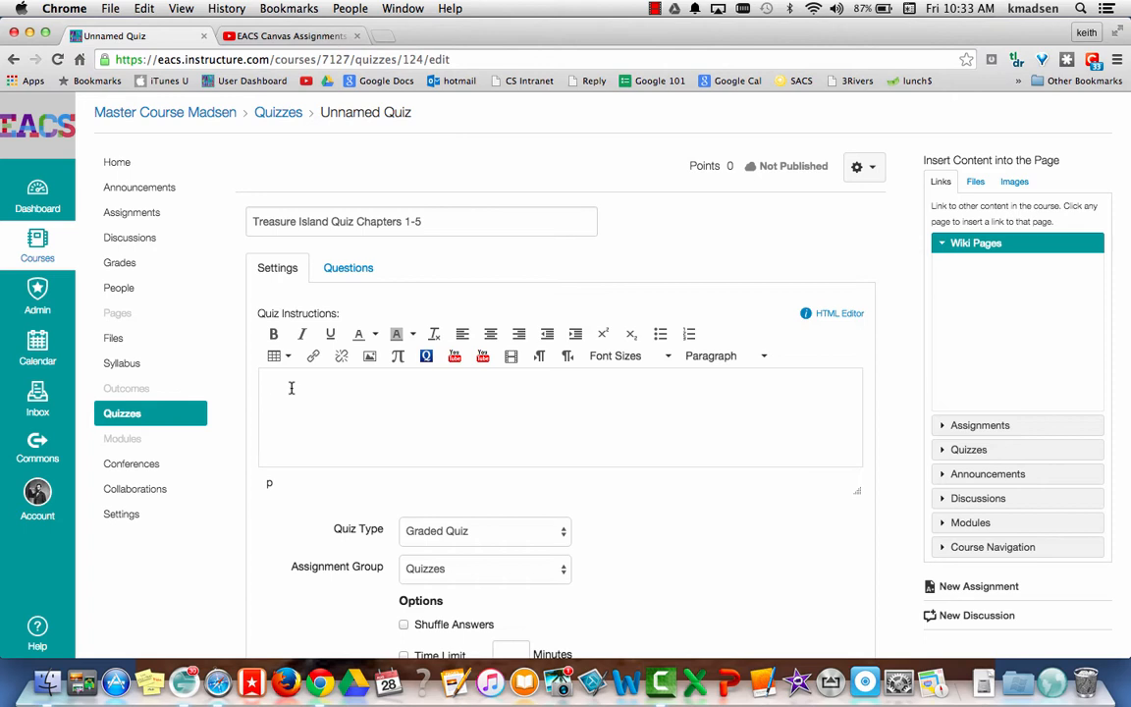
pyautogui.write('Please answer the multiple choice questions attached.  Remember to click submit.')
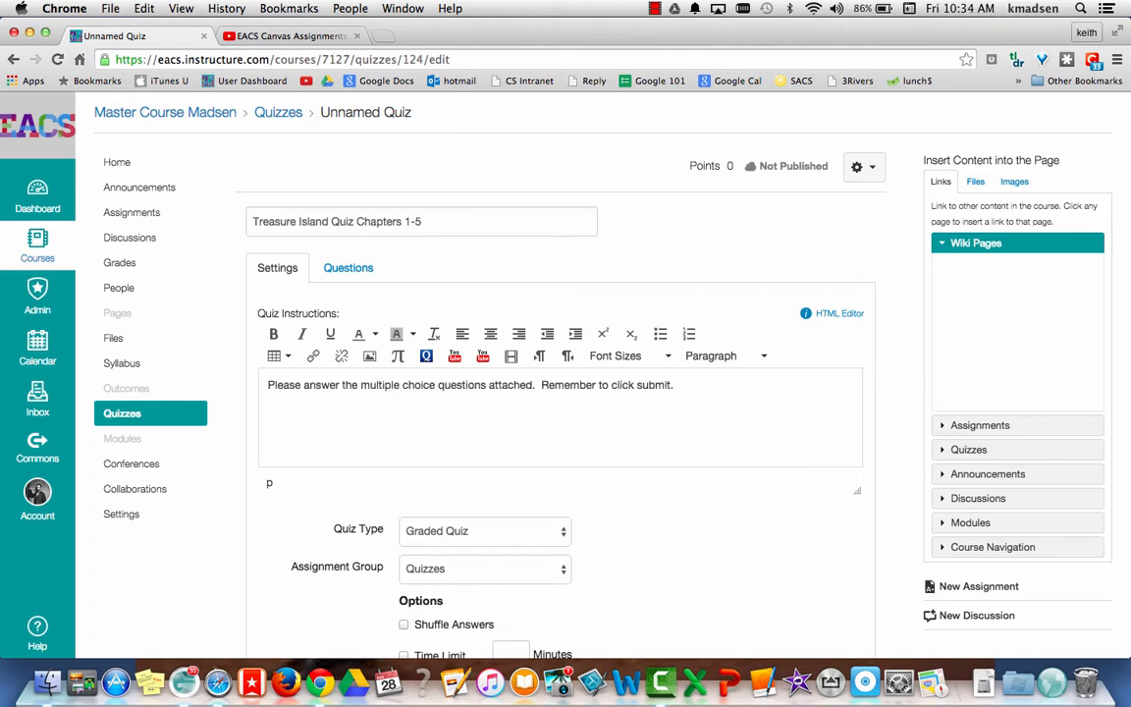
pyautogui.press('Tab')
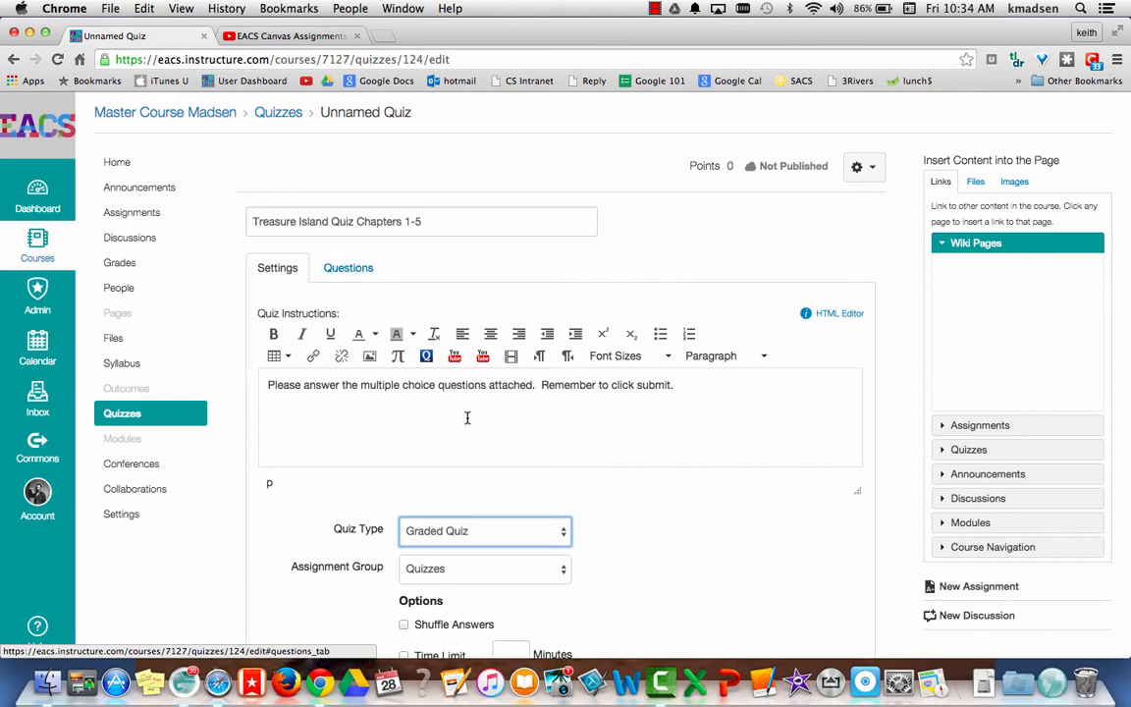
# Step: Review the available Quiz Type and Assignment Group choices, keeping Graded Quiz and Quizzes
pyautogui.scroll(-5, 565, 249)
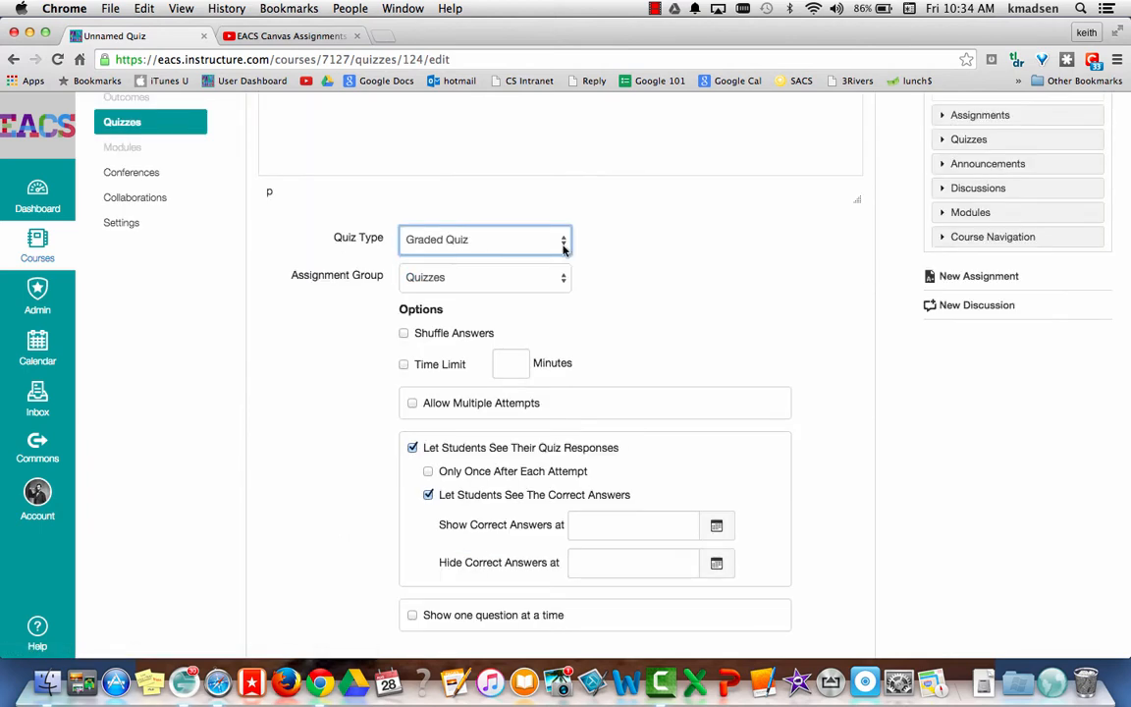
pyautogui.click(565, 250)
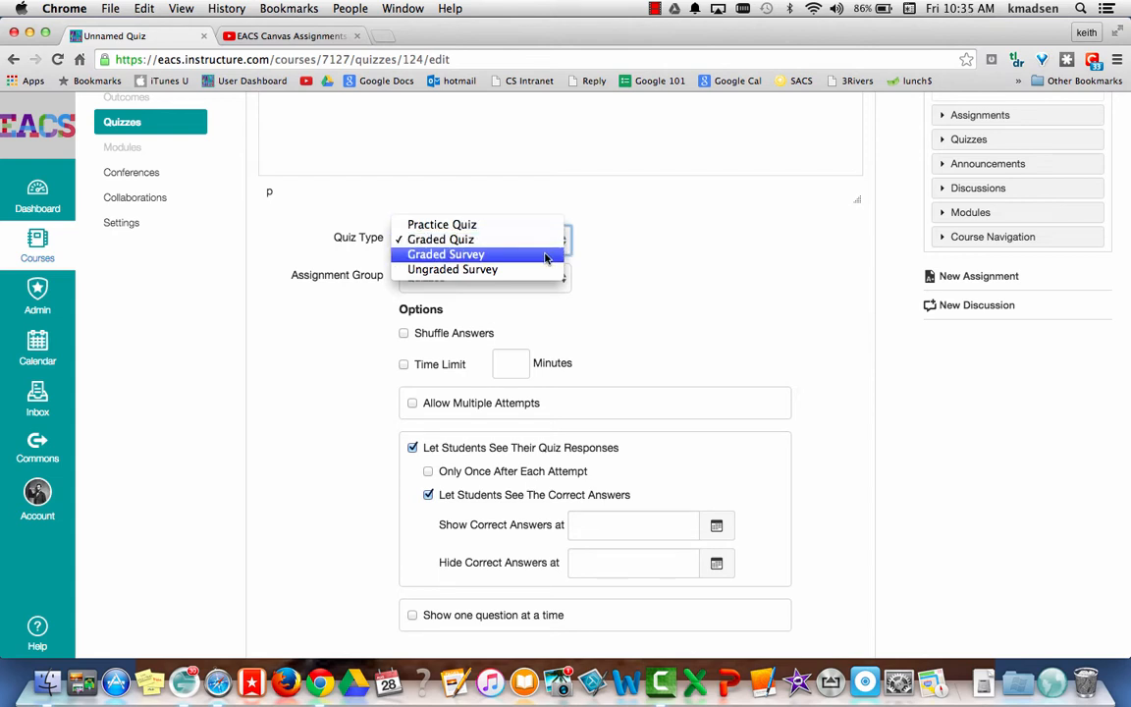
pyautogui.click(620, 249)
pyautogui.click(554, 278)
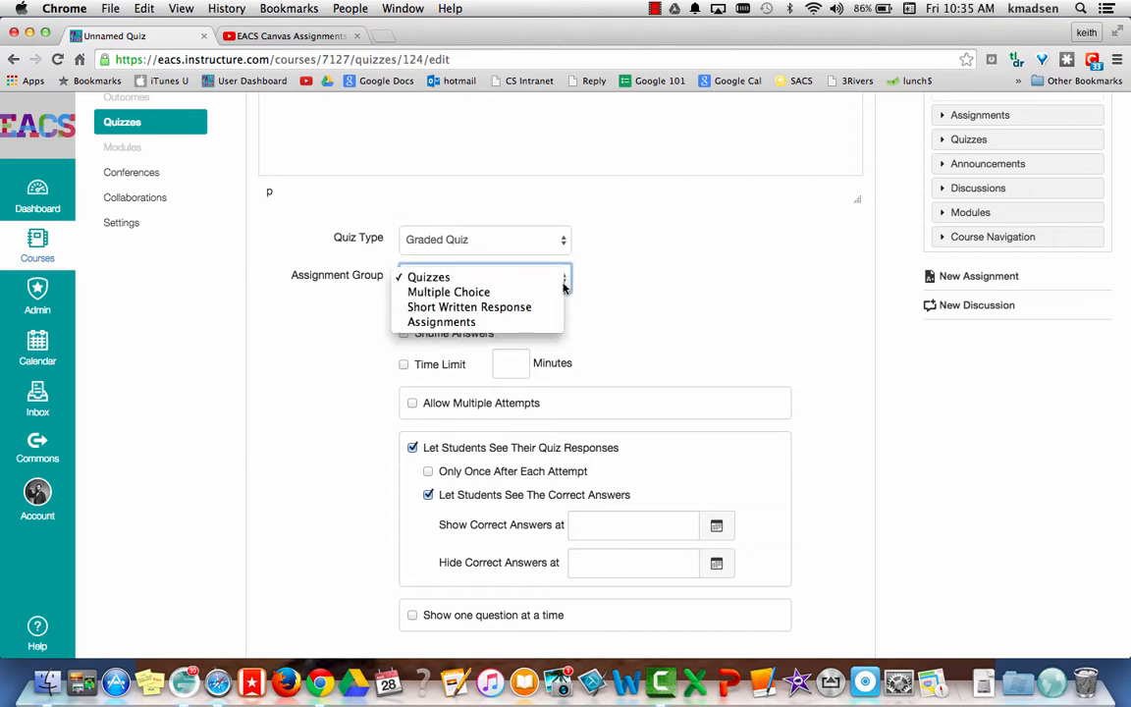
pyautogui.click(560, 278)
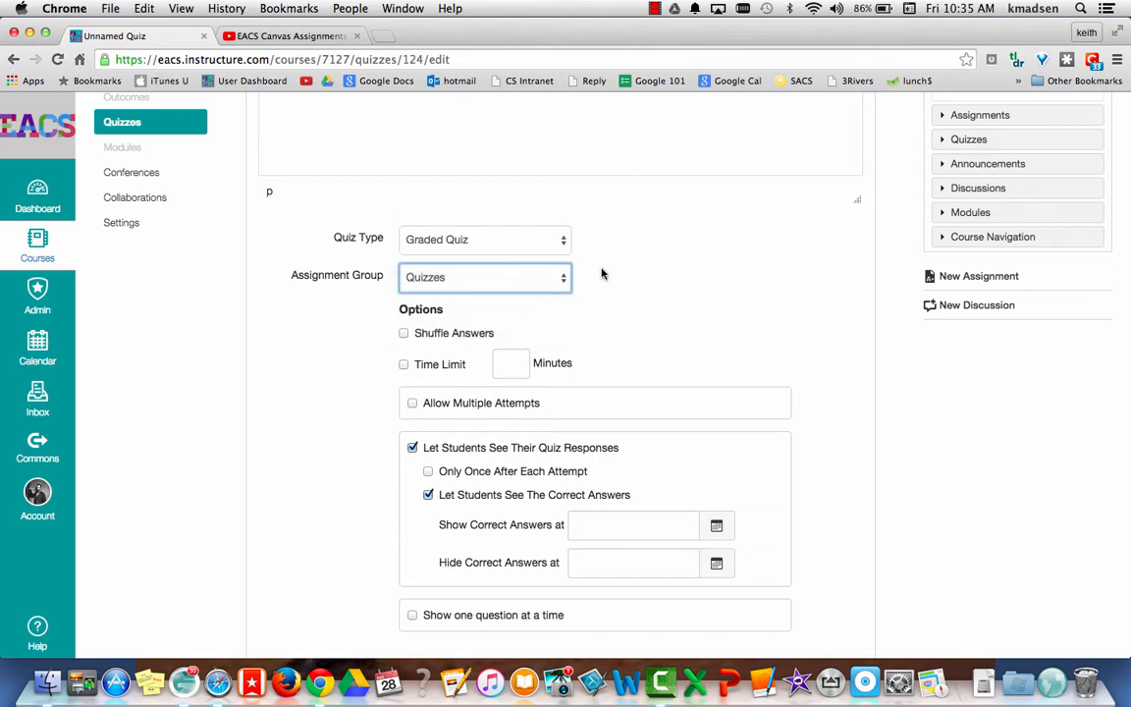
# Step: Enable shuffled answers for the quiz and set a time limit of 15 minutes
pyautogui.click(404, 335)
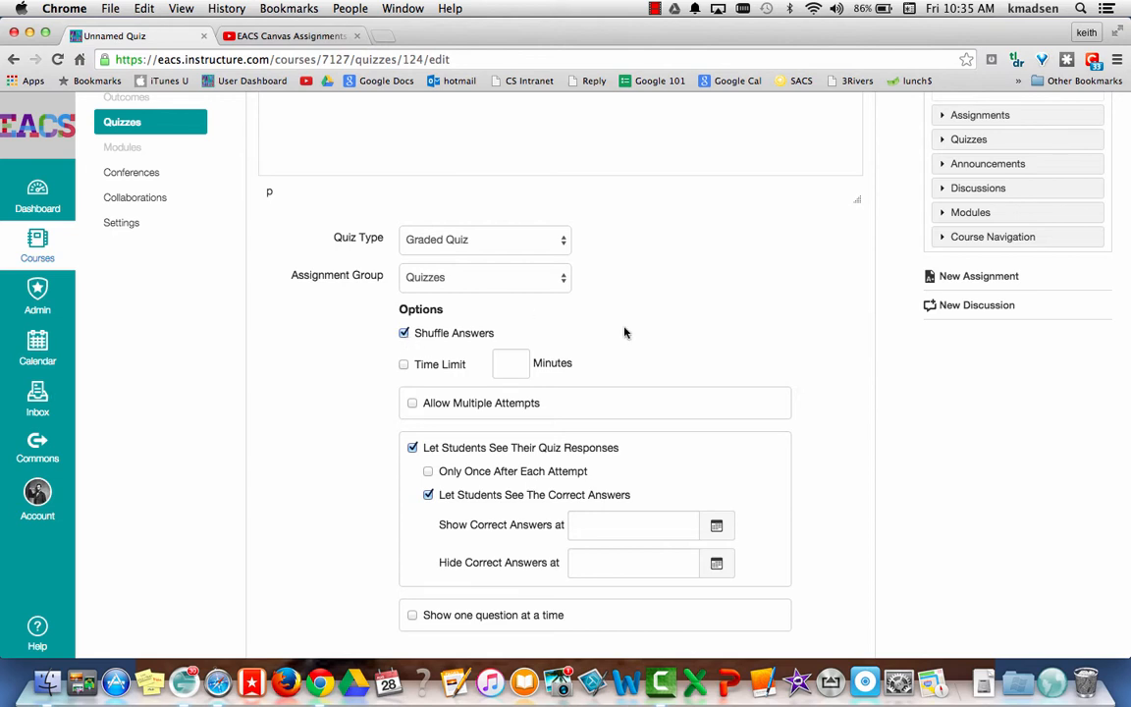
pyautogui.click(404, 365)
pyautogui.write('15')
pyautogui.click(609, 358)
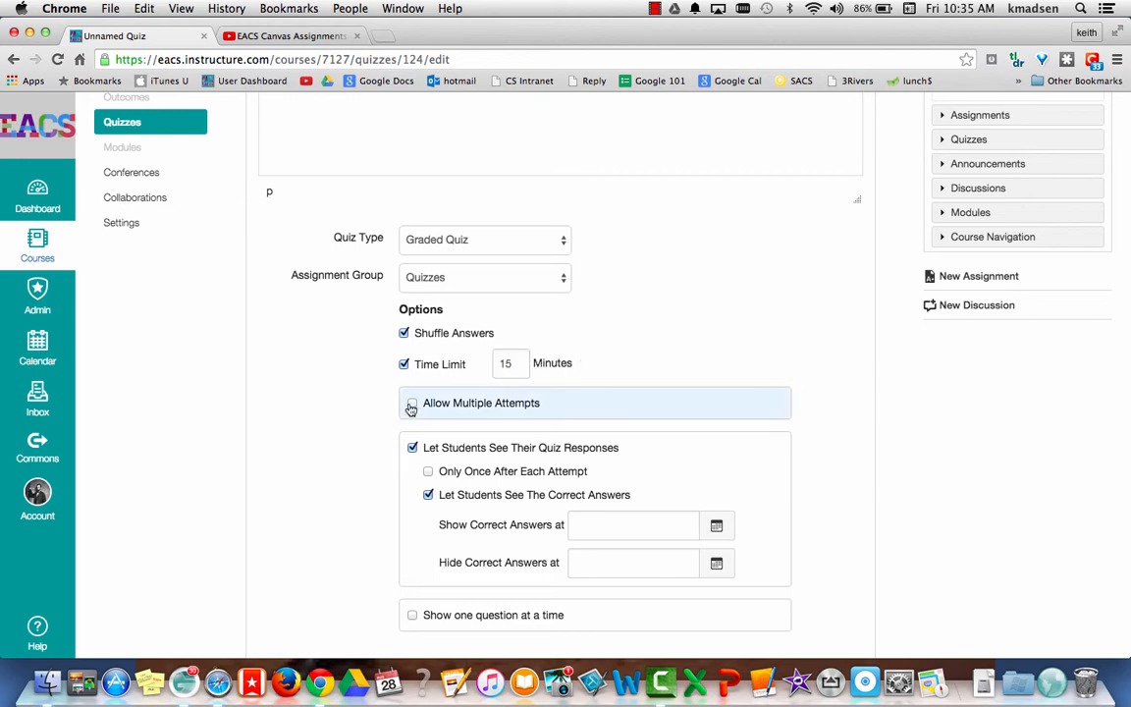
# Step: Allow multiple attempts on the quiz, keeping the highest score and limiting the allowed attempts to 2
pyautogui.click(412, 405)
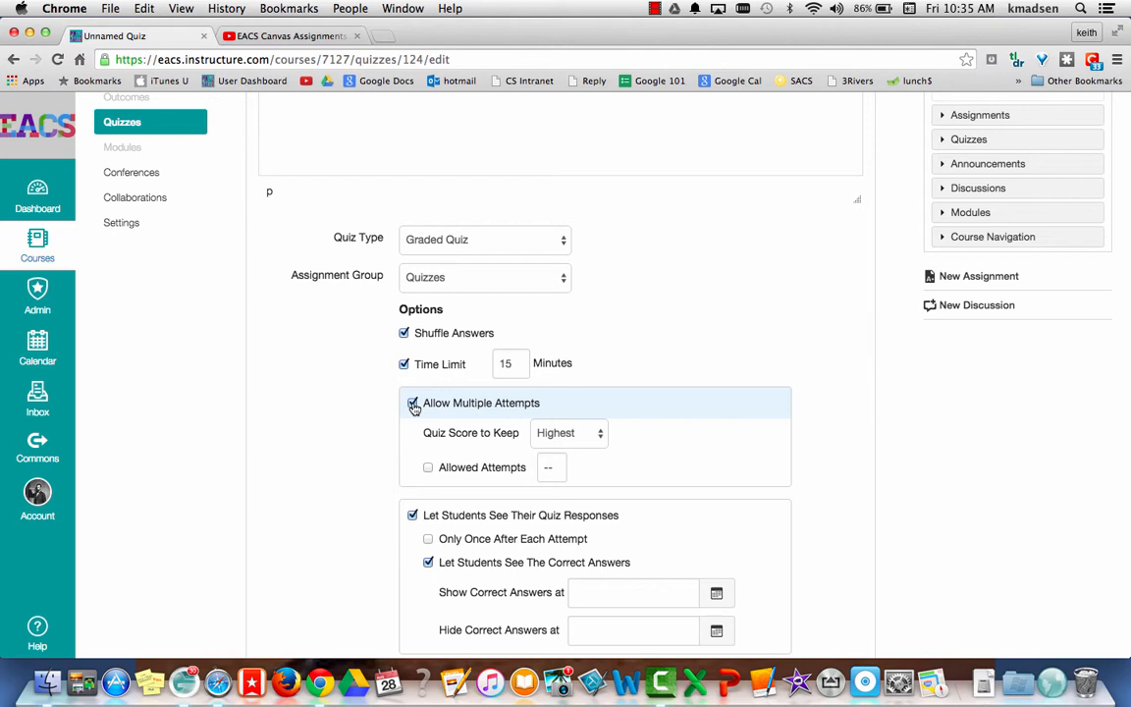
pyautogui.click(601, 437)
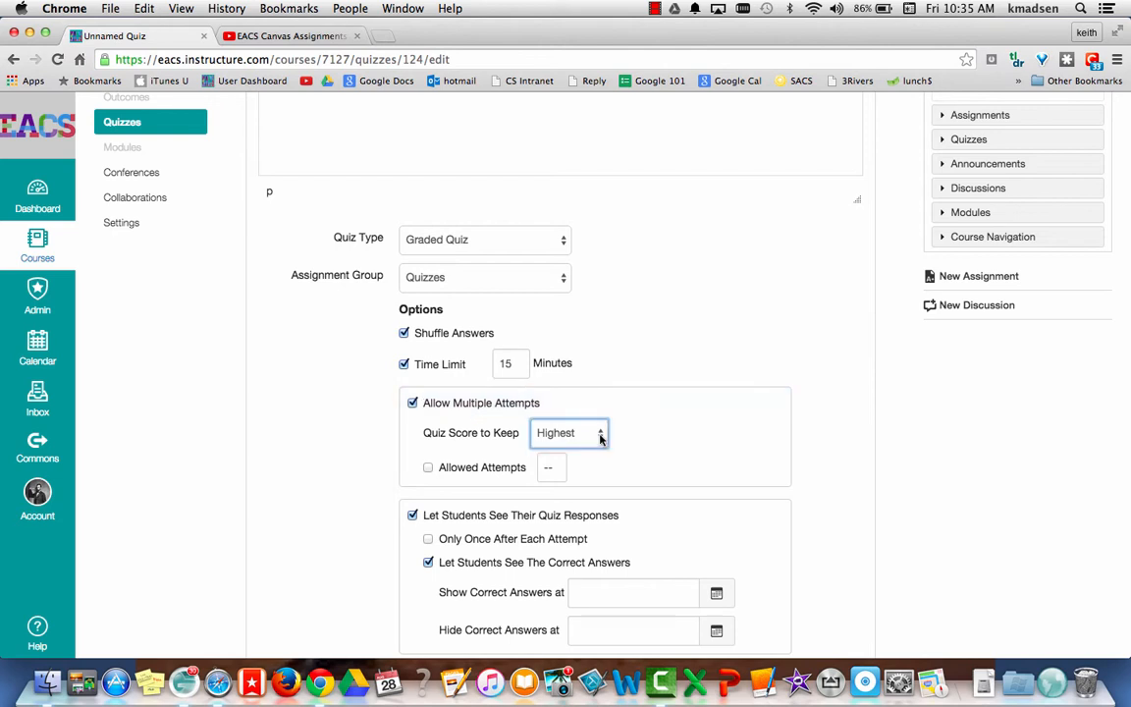
pyautogui.click(601, 438)
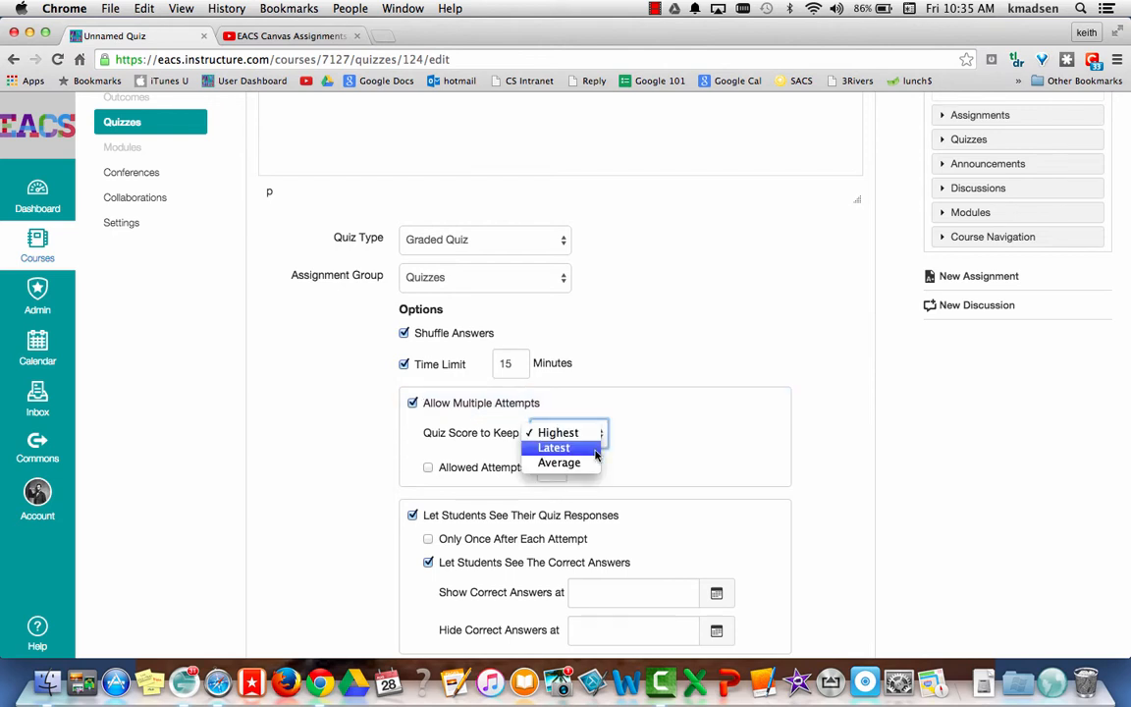
pyautogui.click(629, 439)
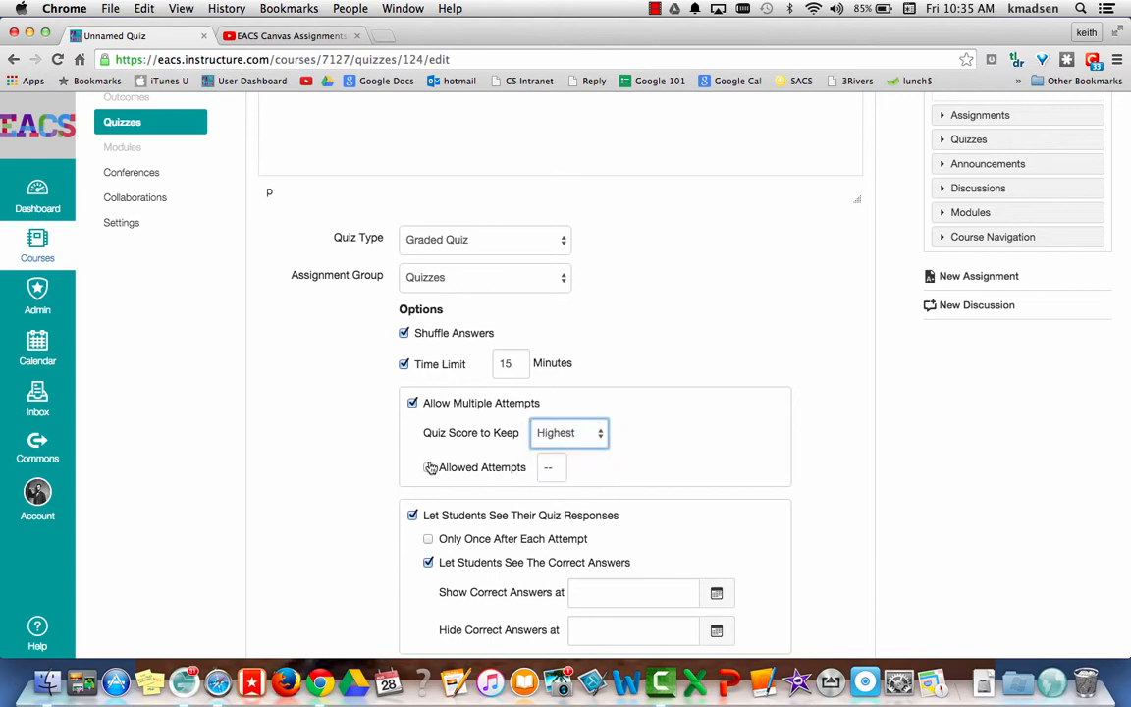
pyautogui.click(428, 468)
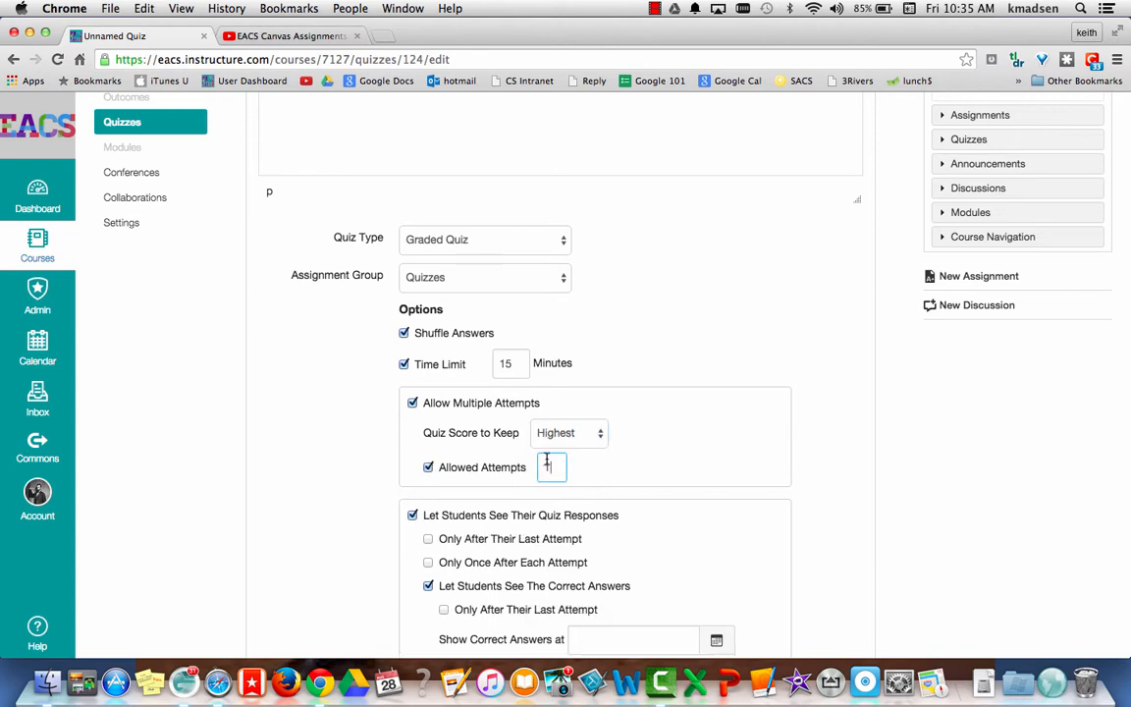
pyautogui.press('BackSpace')
pyautogui.write('2')
pyautogui.scroll(-3, 609, 395)
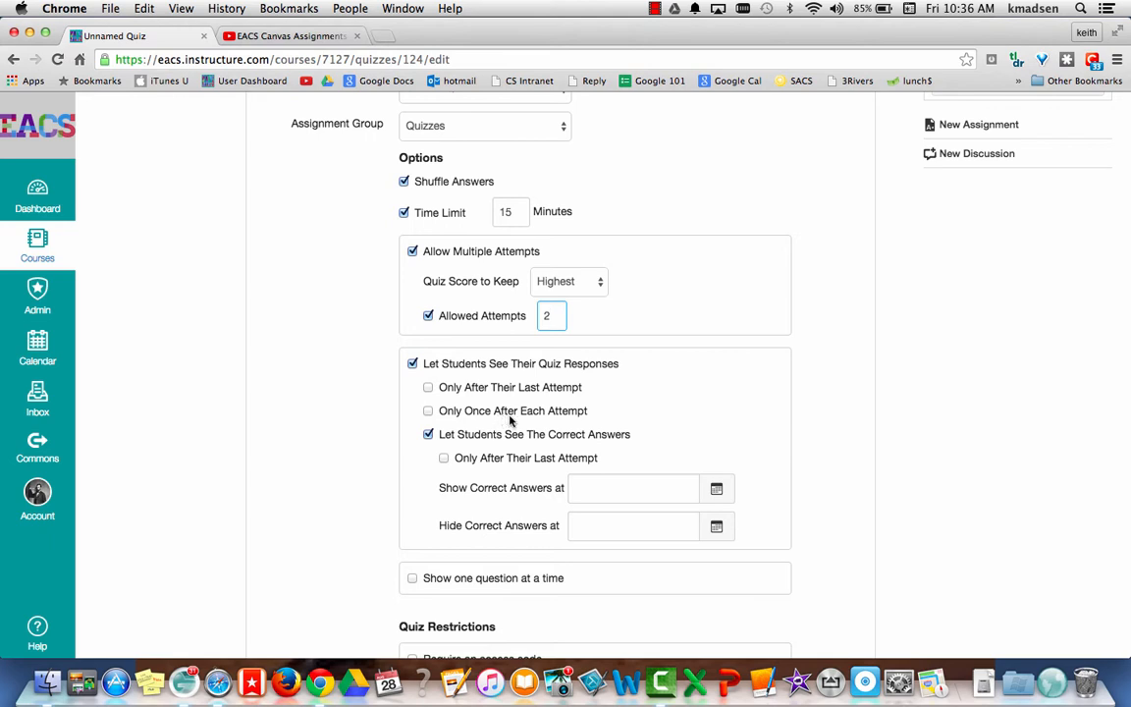
pyautogui.click(428, 435)
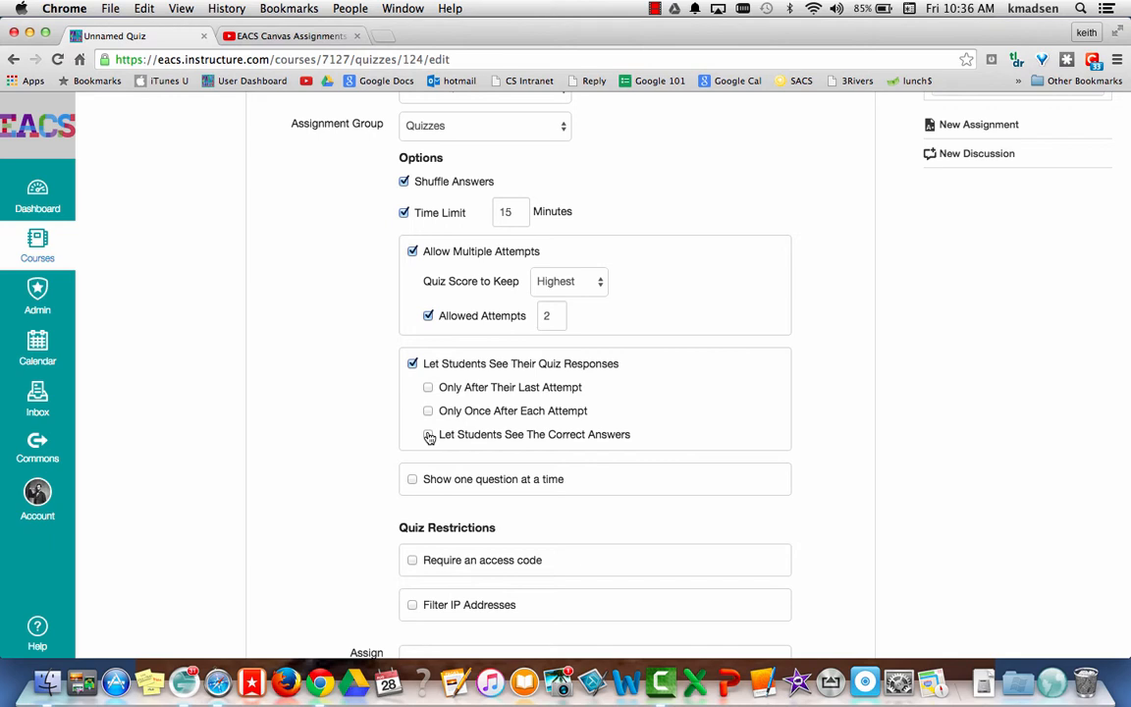
pyautogui.click(428, 435)
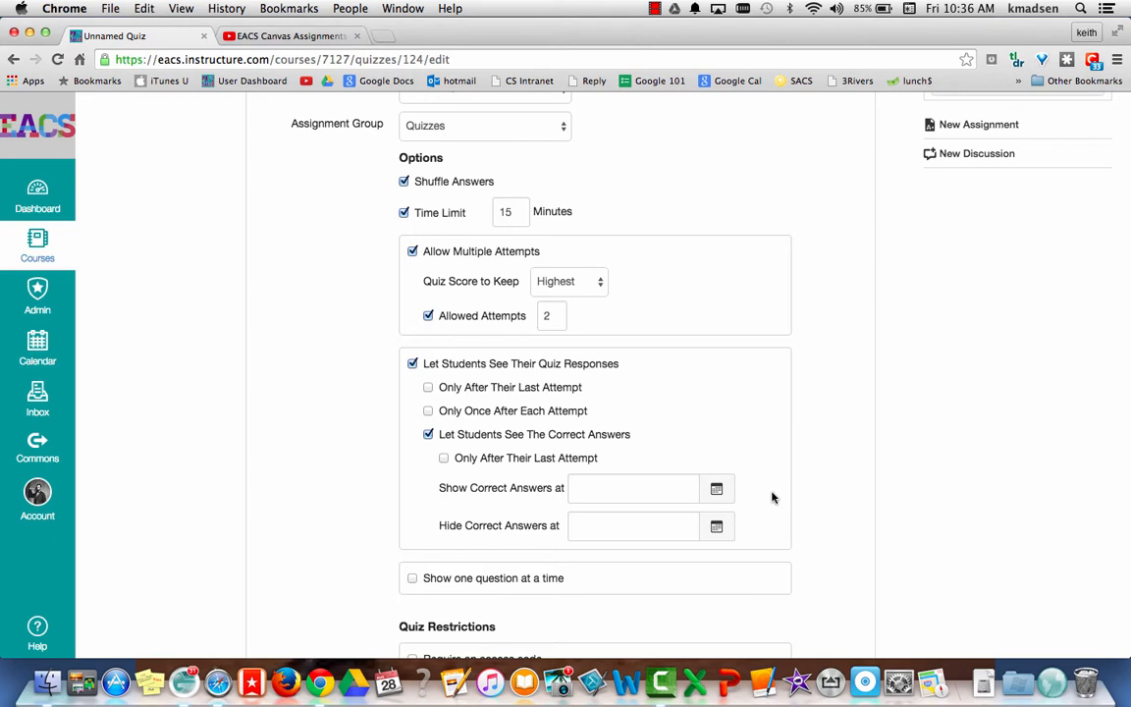
# Step: Assign the quiz to the first two students in the suggestions, in addition to everyone else
pyautogui.scroll(-3, 773, 498)
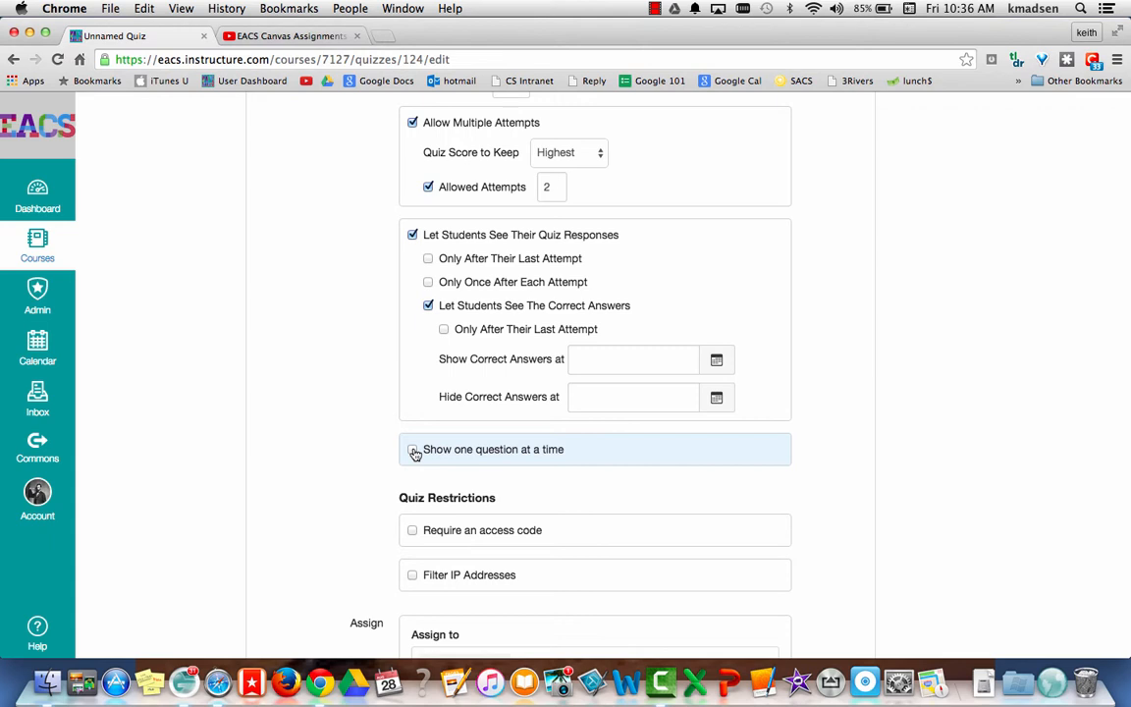
pyautogui.scroll(-3, 473, 392)
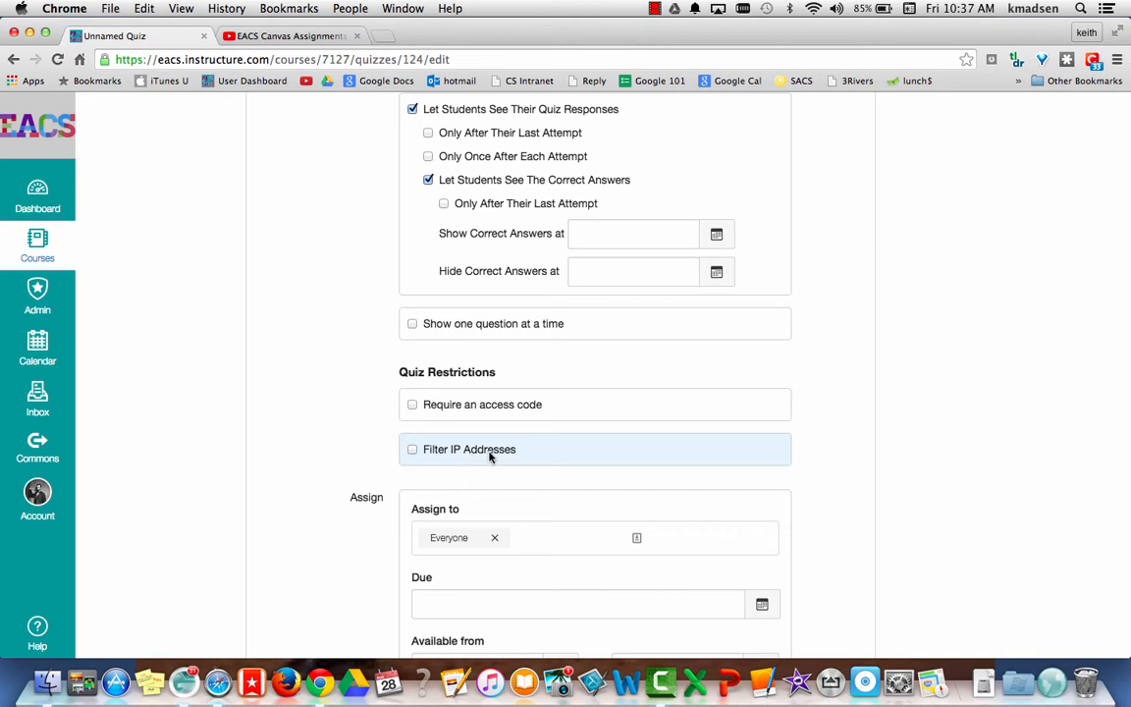
pyautogui.scroll(-1, 499, 476)
pyautogui.scroll(-5, 497, 475)
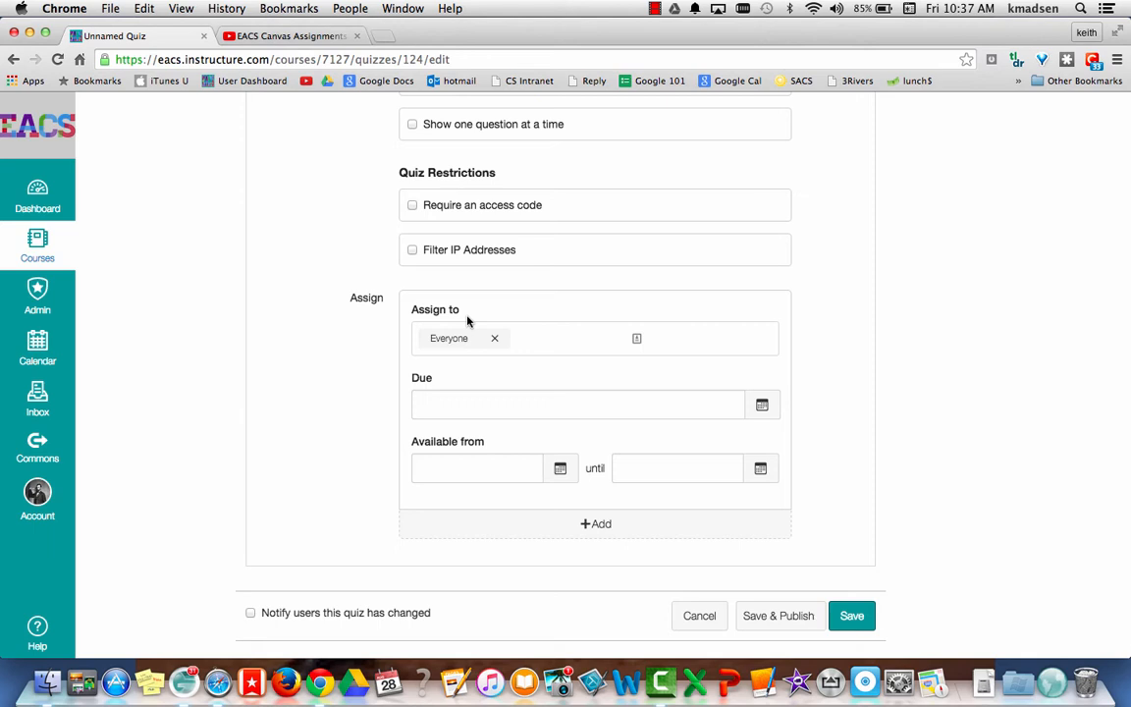
pyautogui.click(547, 335)
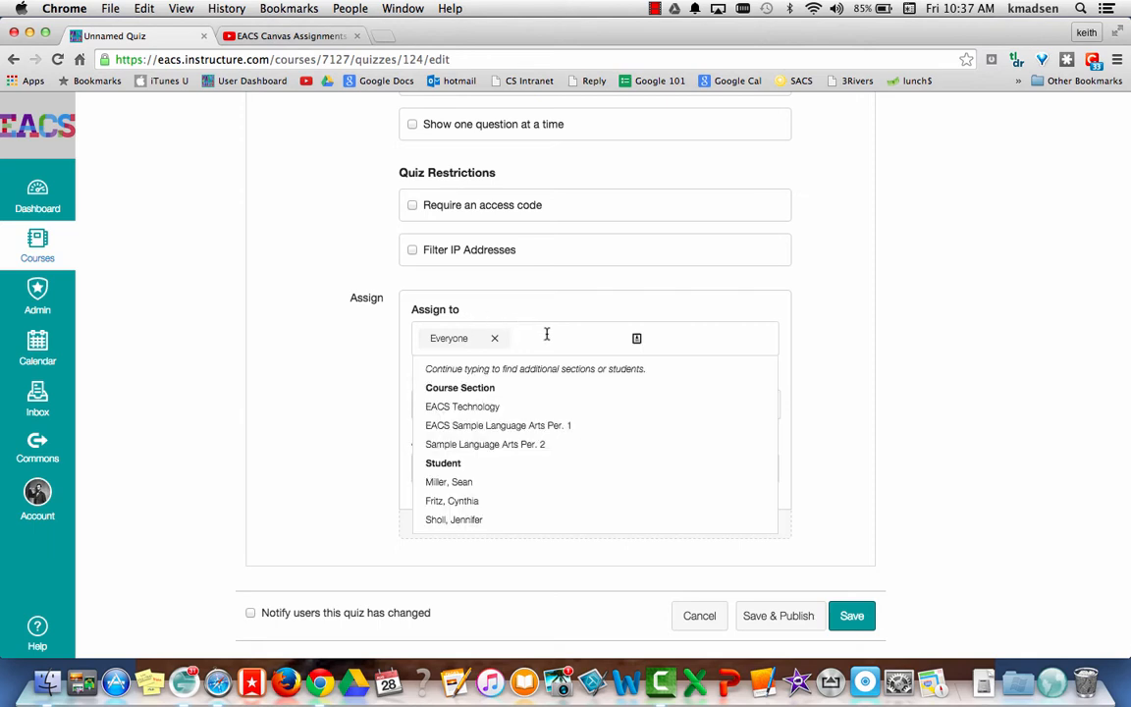
pyautogui.click(455, 482)
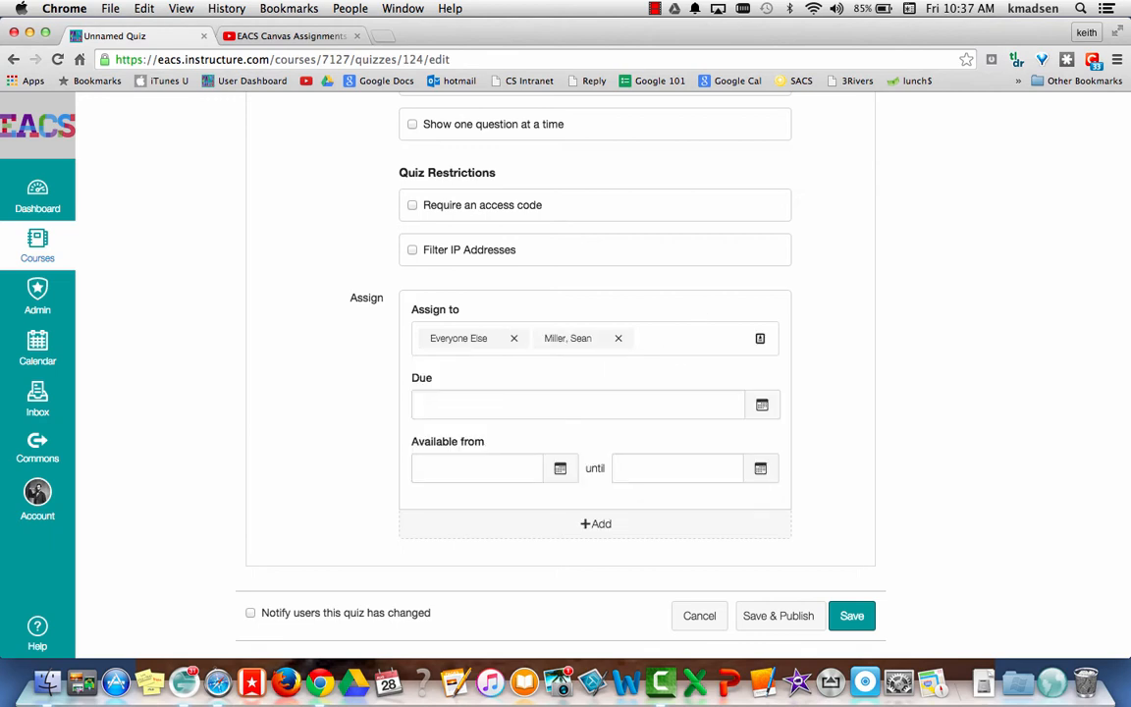
pyautogui.click(657, 336)
pyautogui.click(467, 481)
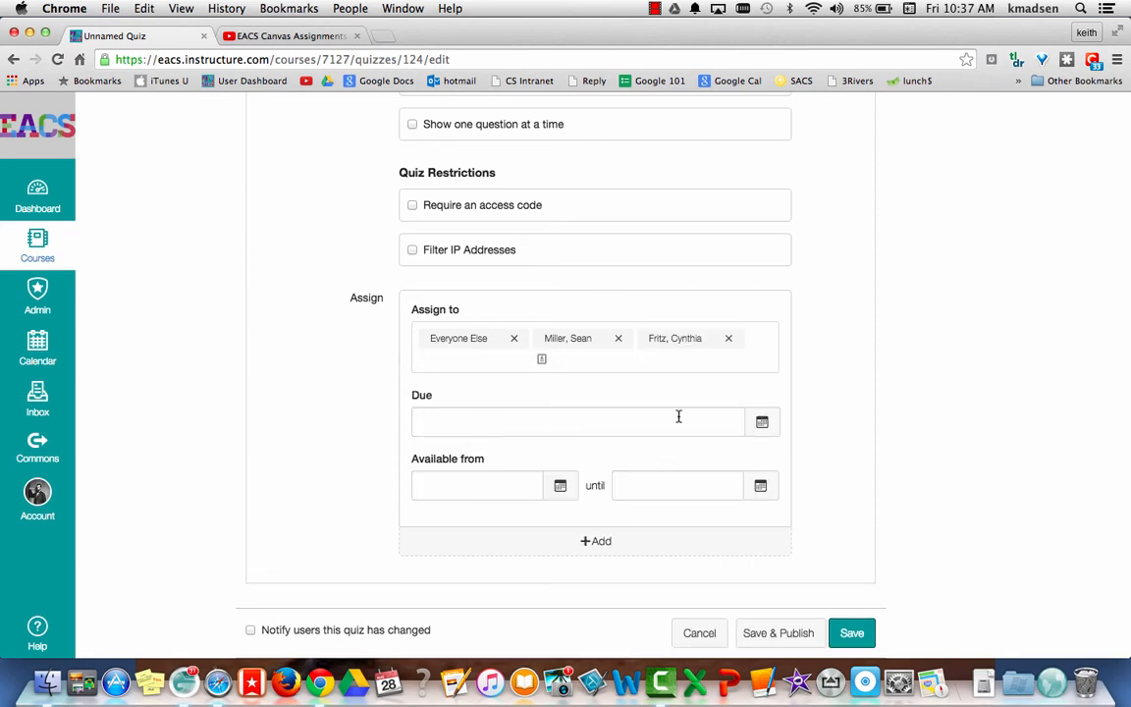
# Step: Set the quiz's due date to Aug 31, 2015 at 11:00 am
pyautogui.click(764, 423)
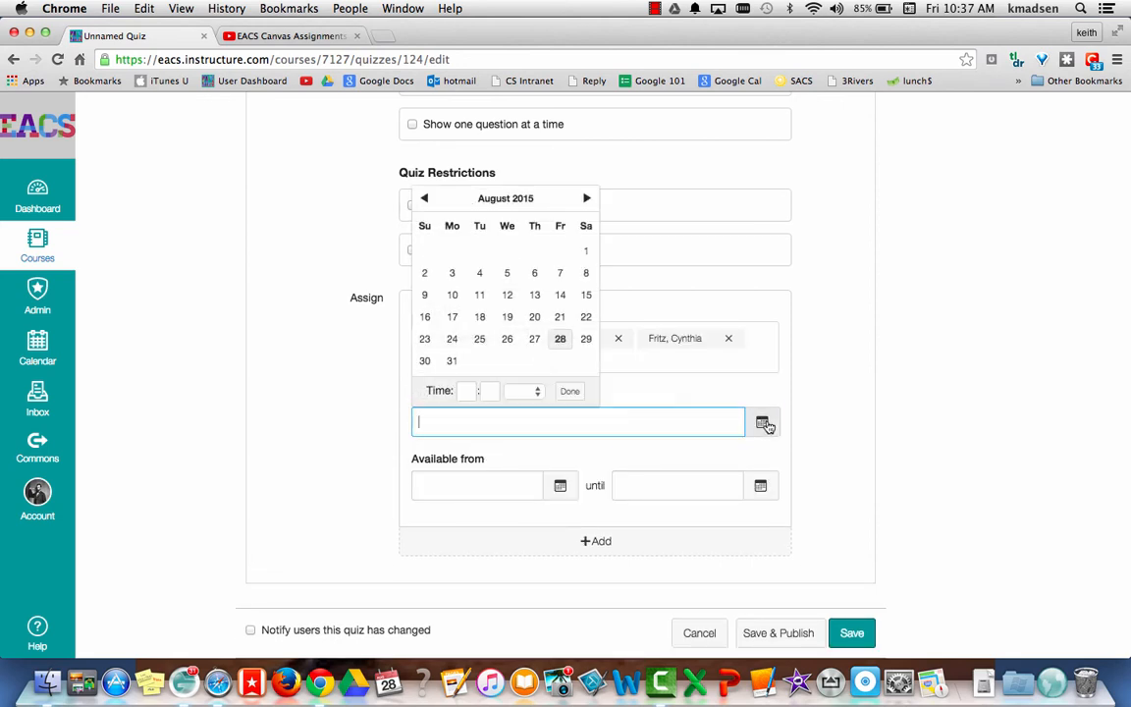
pyautogui.click(453, 361)
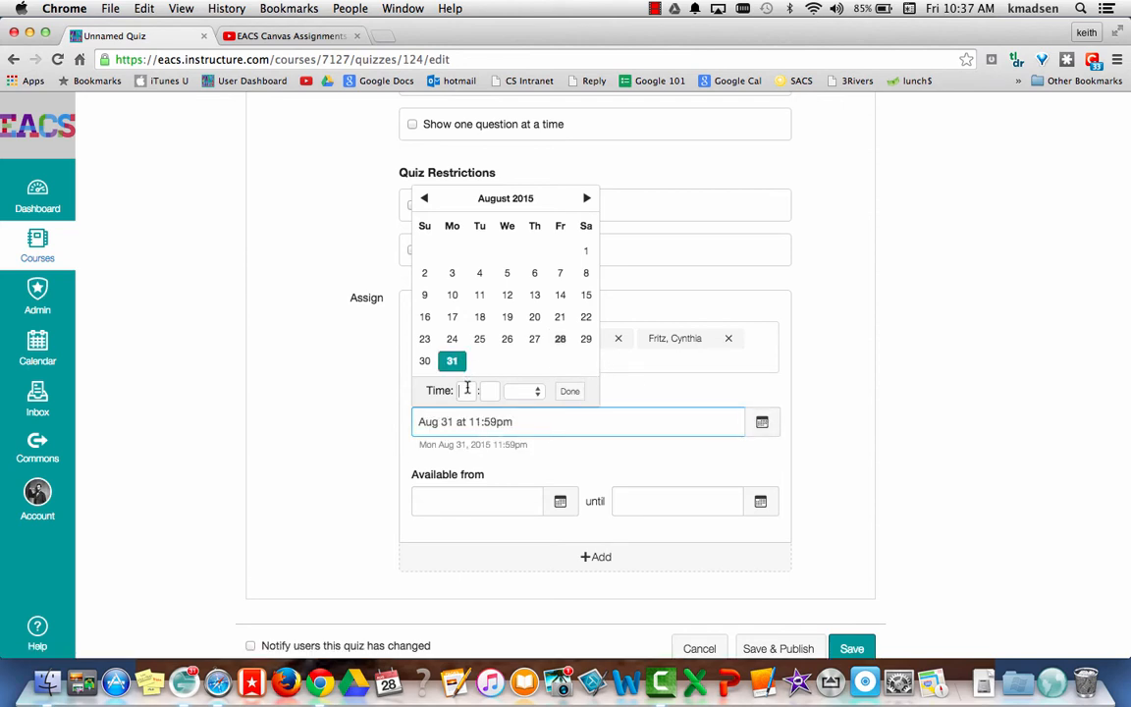
pyautogui.click(467, 390)
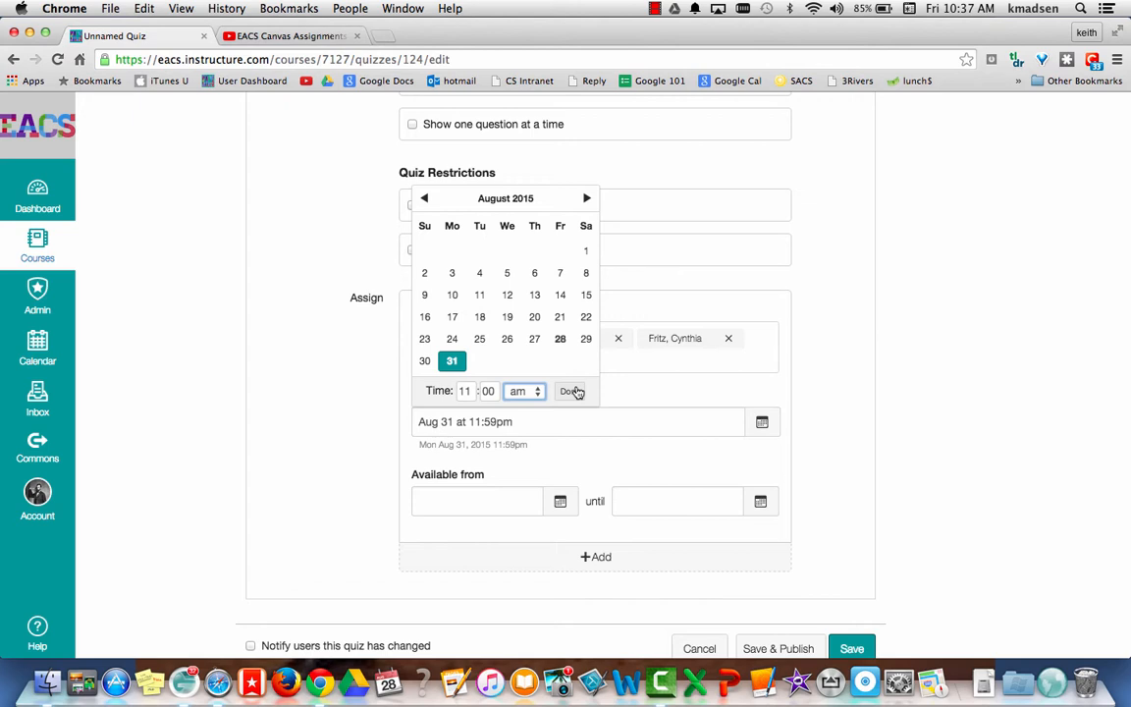
pyautogui.click(571, 390)
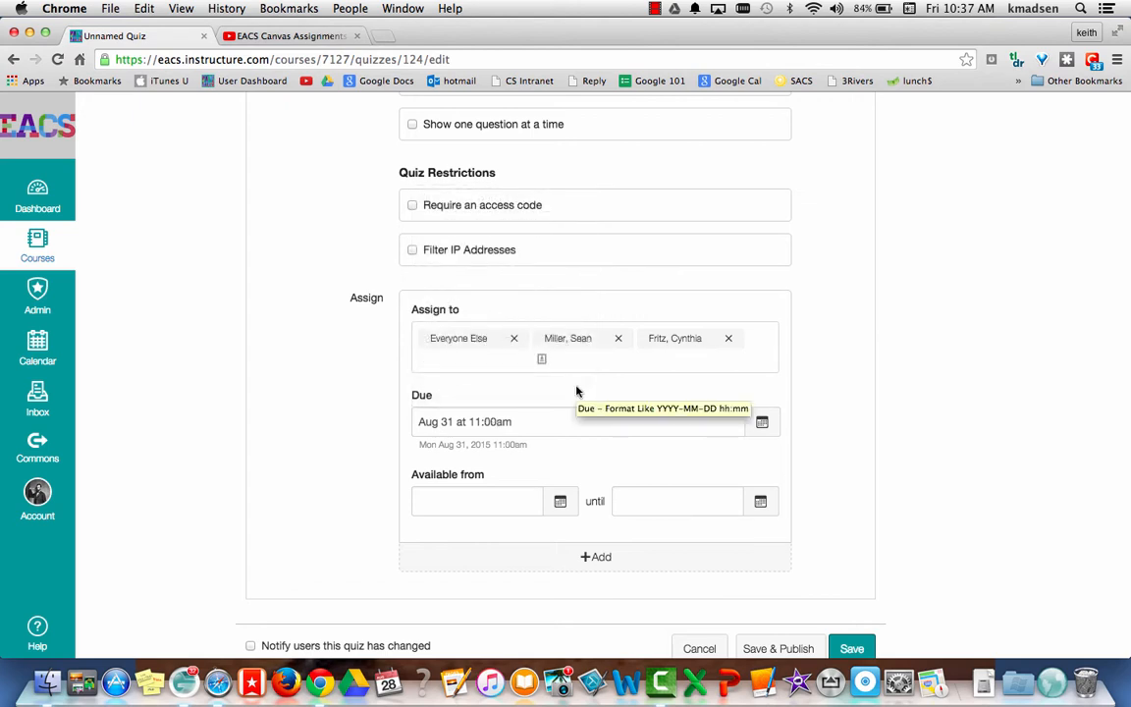
# Step: View the calendars for the quiz's Available from and until dates, leaving both dates empty
pyautogui.click(559, 503)
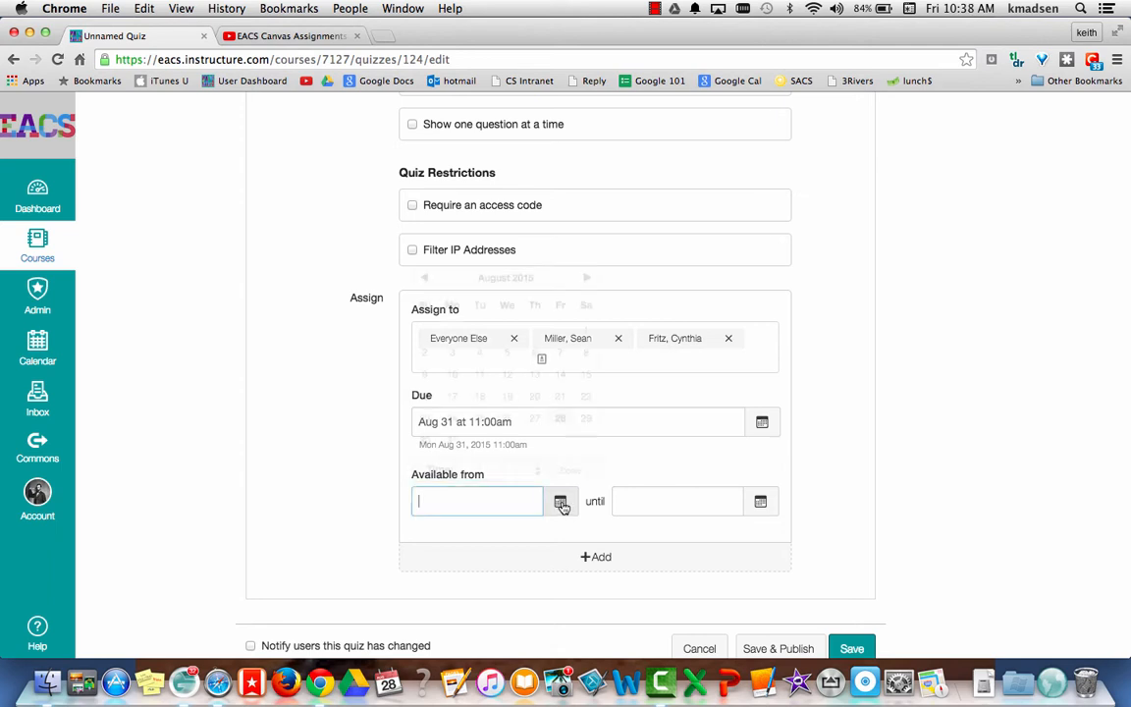
pyautogui.click(761, 502)
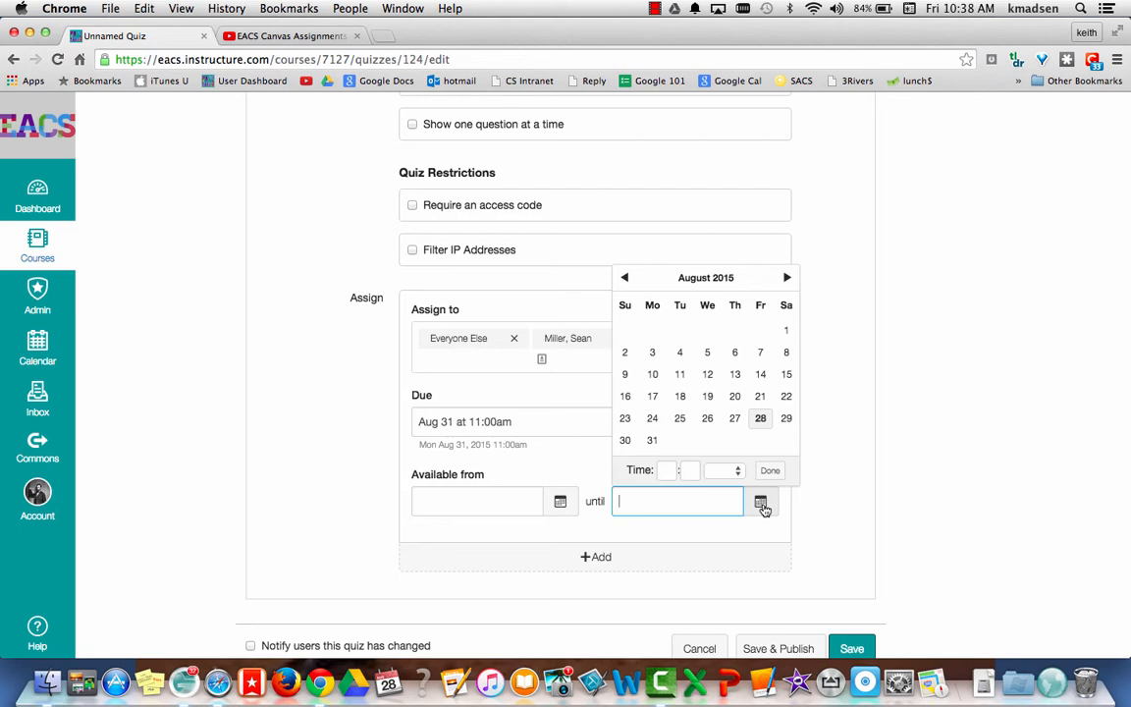
pyautogui.click(835, 470)
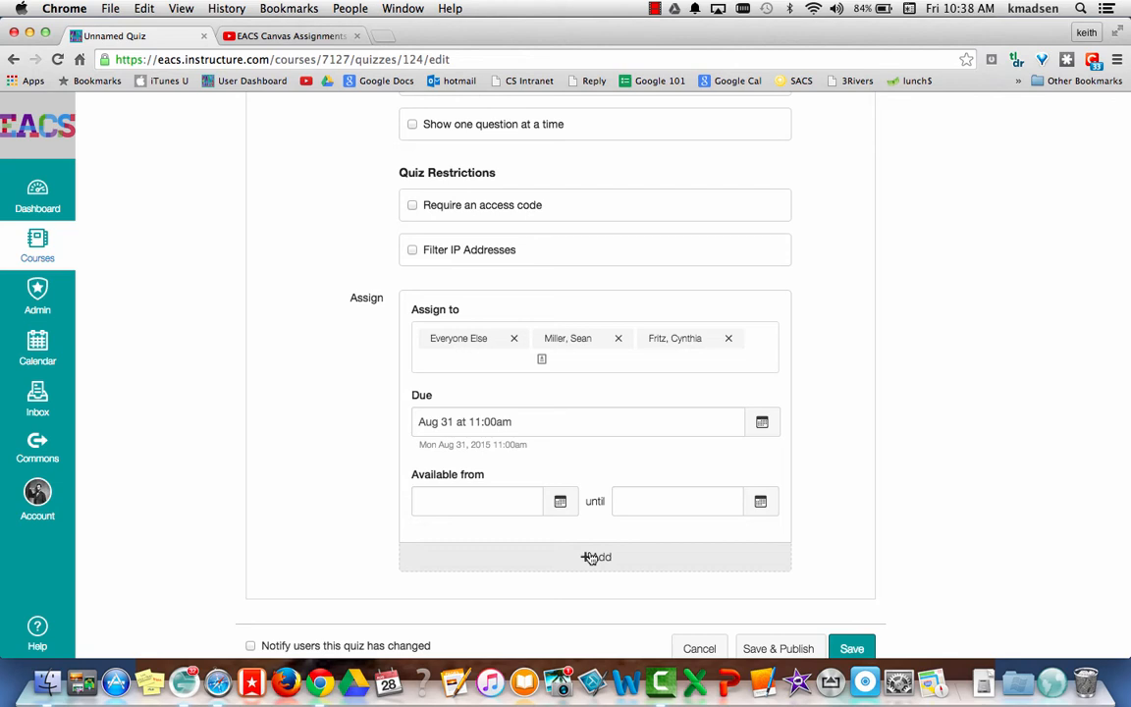
# Step: Add a second assignment block for the remaining suggested student and open the calendar for its due date
pyautogui.click(590, 558)
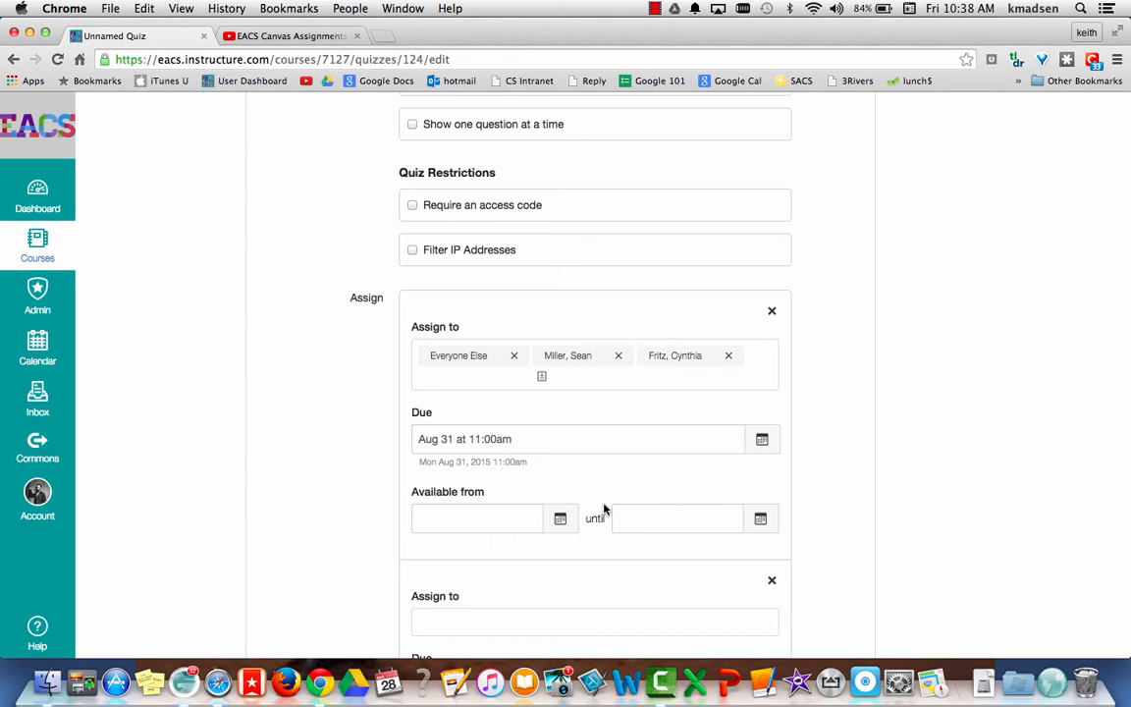
pyautogui.scroll(-5, 603, 506)
pyautogui.click(510, 457)
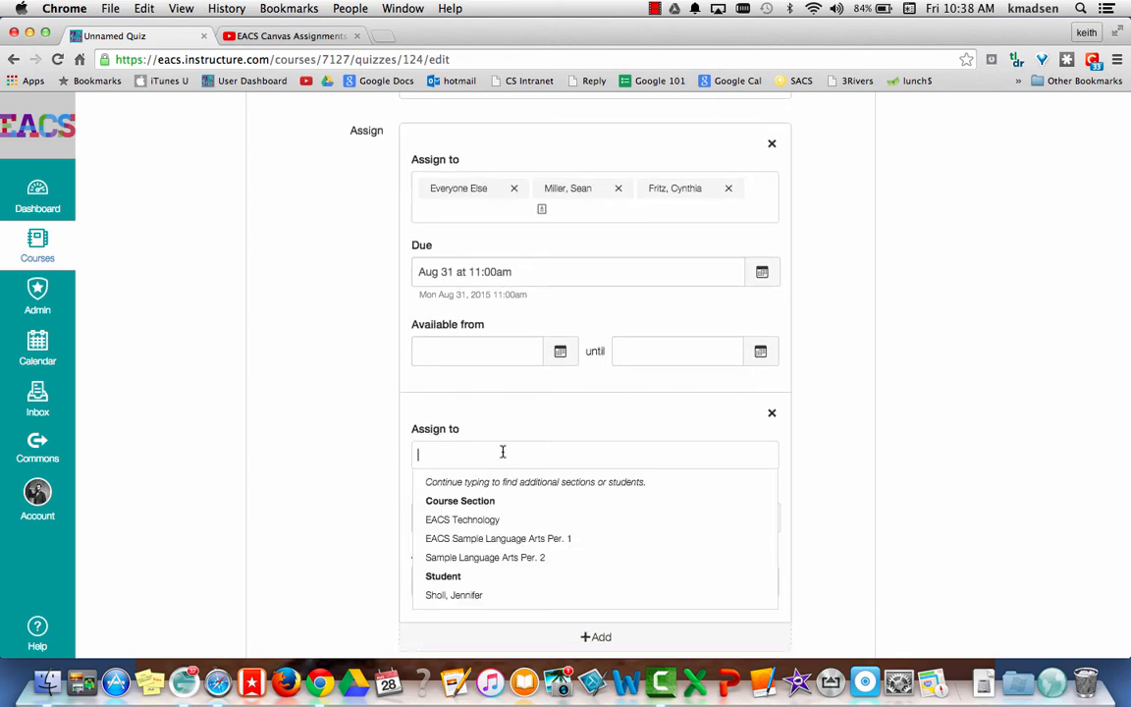
pyautogui.click(469, 600)
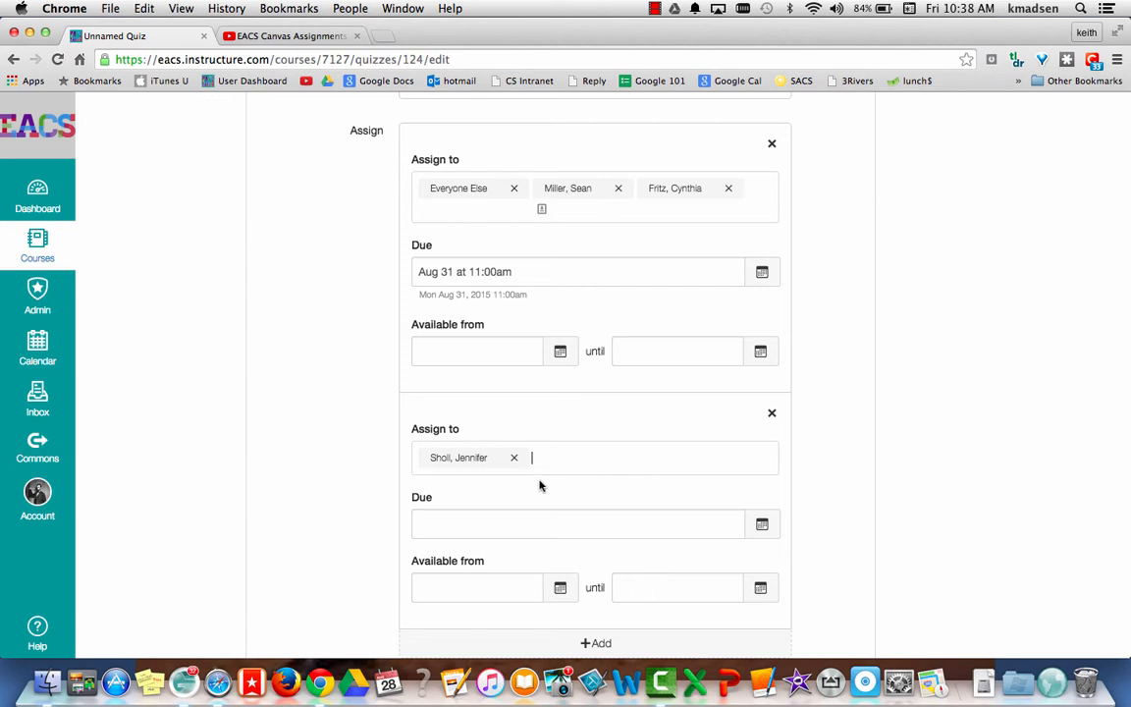
pyautogui.click(765, 526)
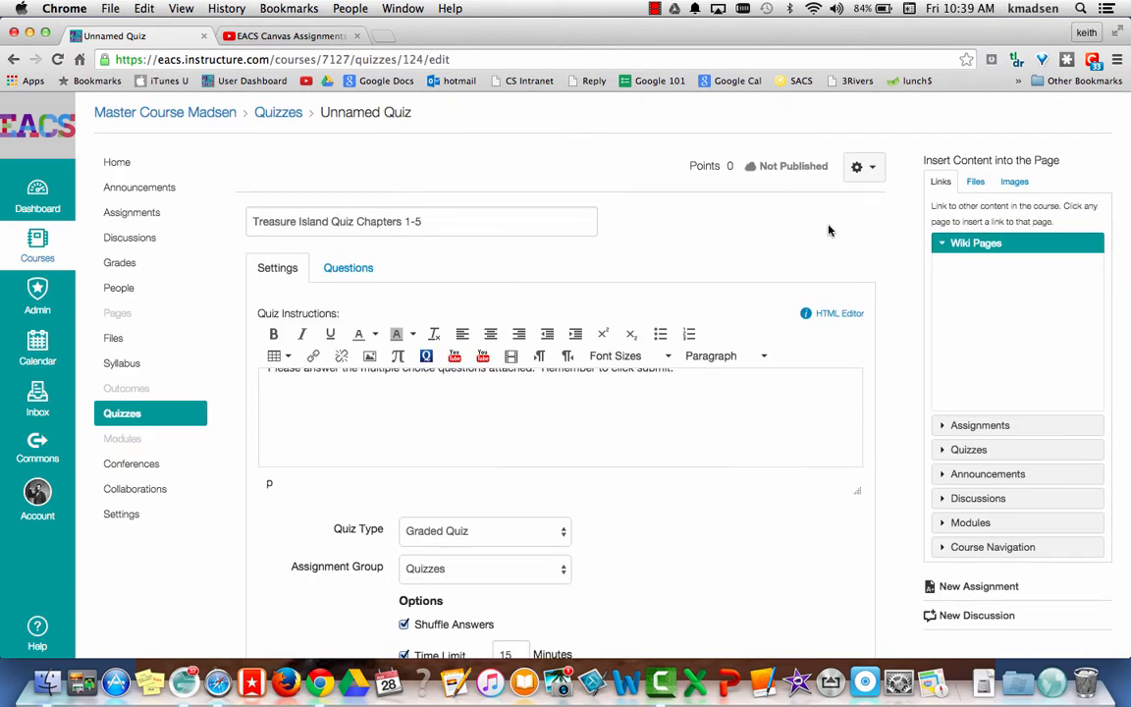
# Step: Insert two links to Treasure Island1-4.doc after the quiz instructions text and move them to a new line
pyautogui.click(728, 395)
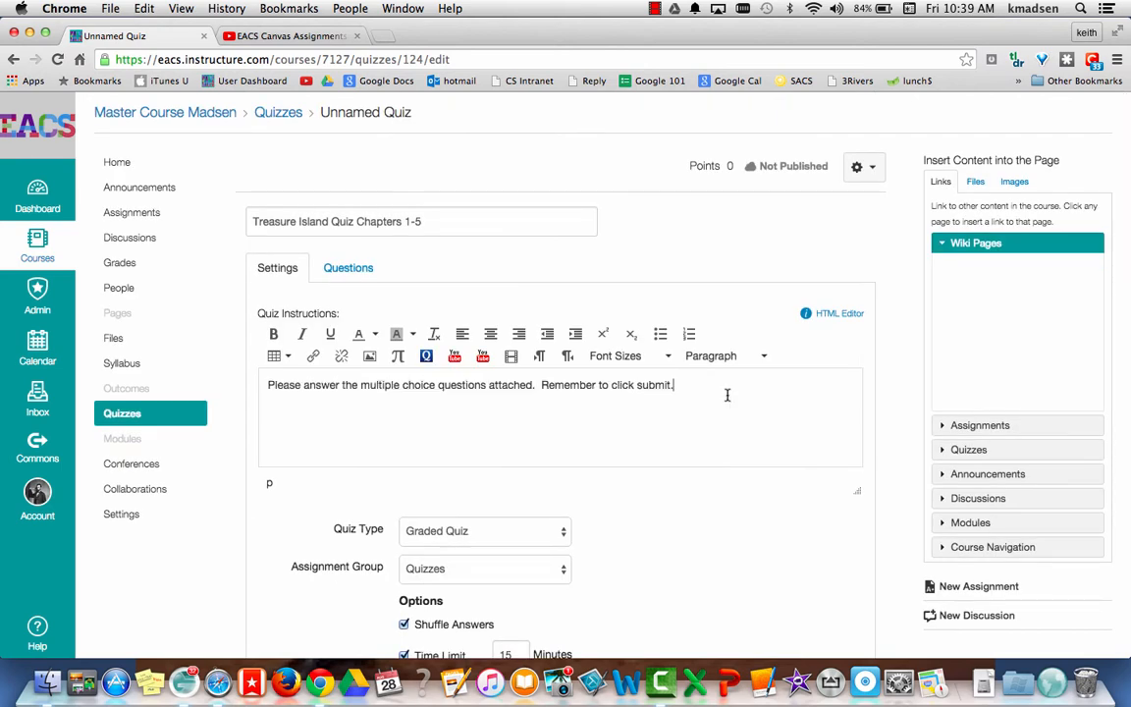
pyautogui.click(978, 184)
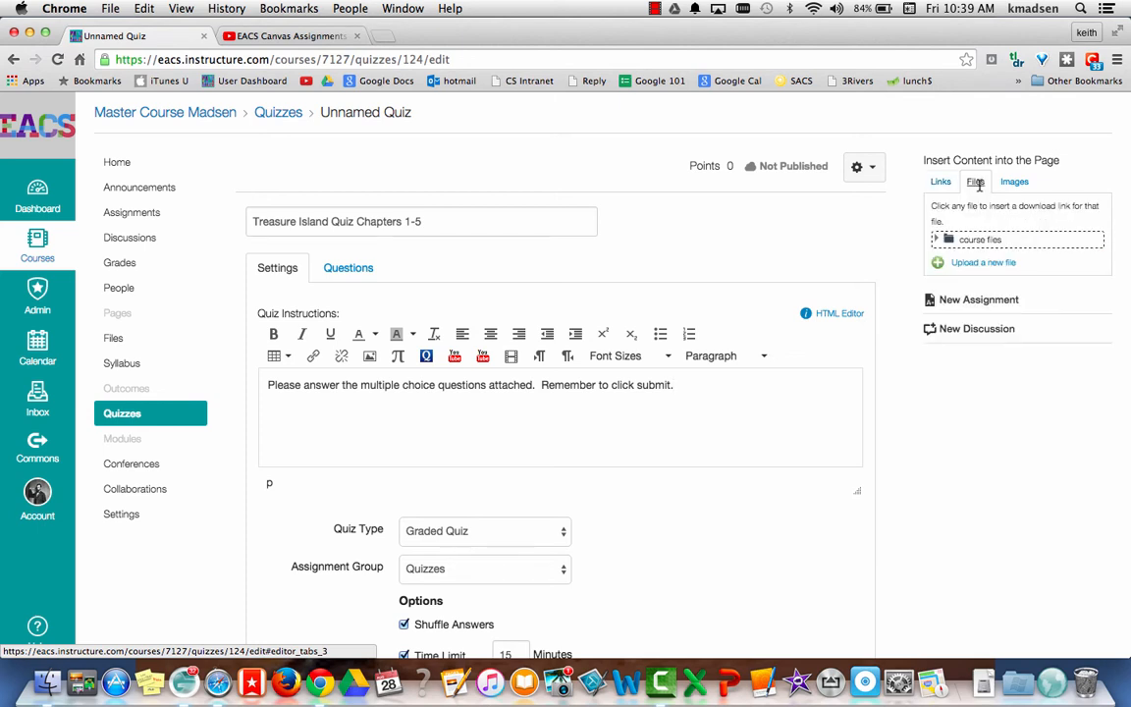
pyautogui.click(982, 241)
pyautogui.click(997, 256)
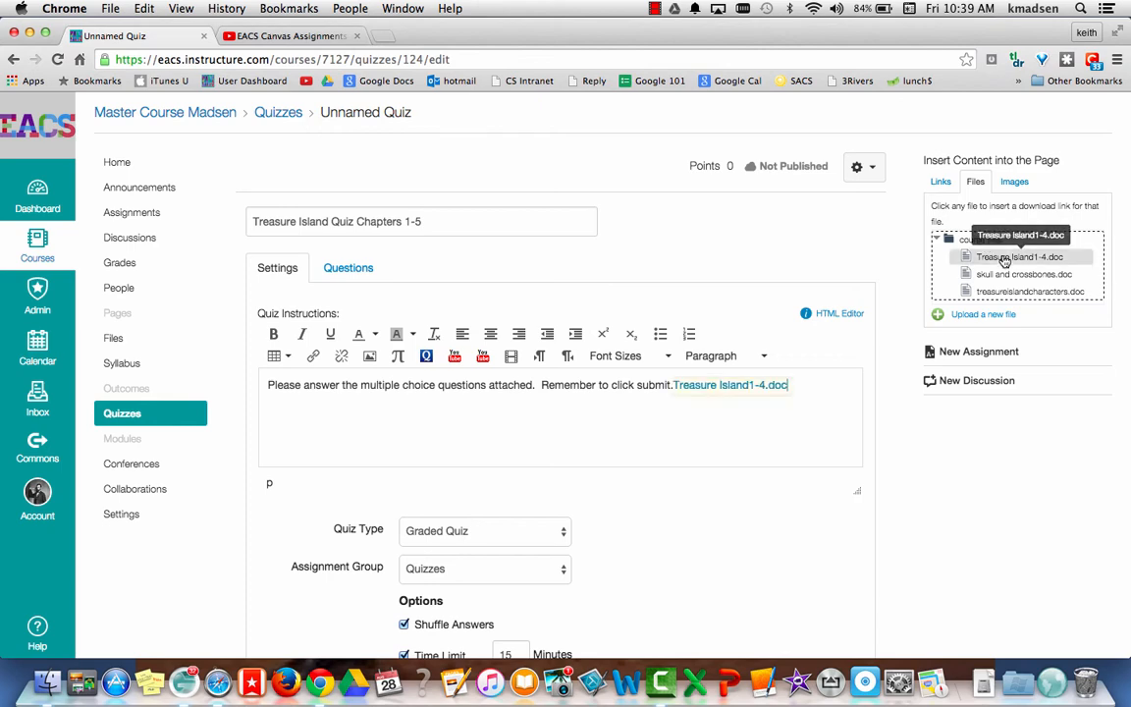
pyautogui.click(1002, 258)
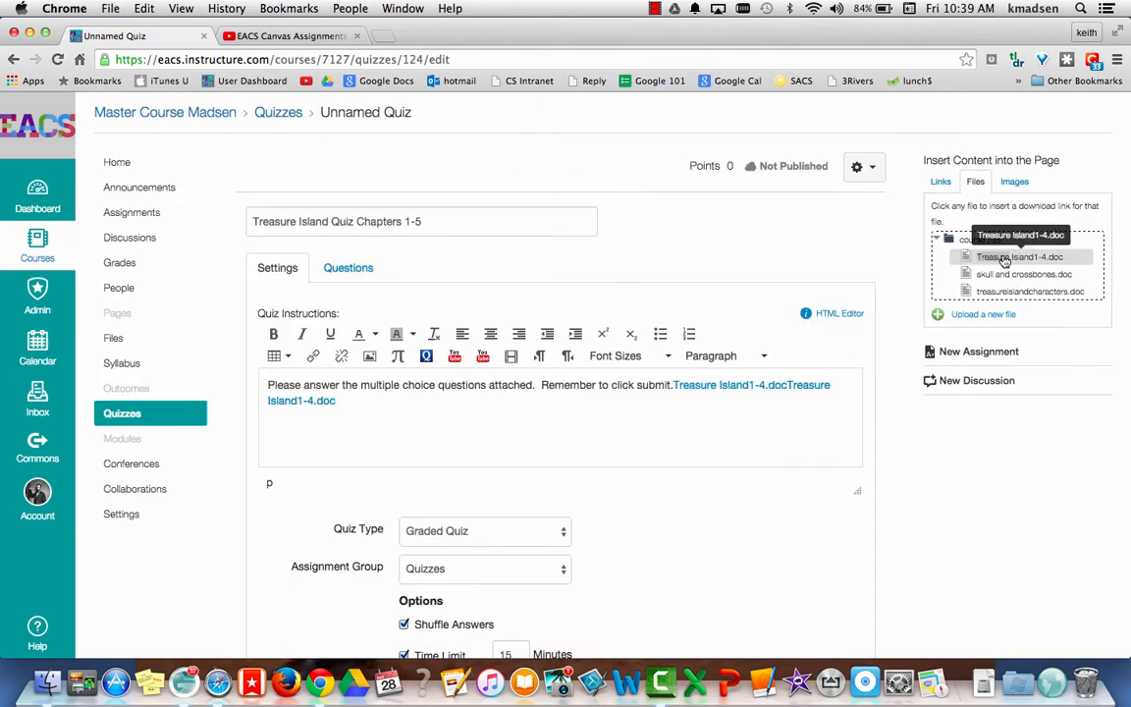
pyautogui.click(674, 385)
pyautogui.press('Return')
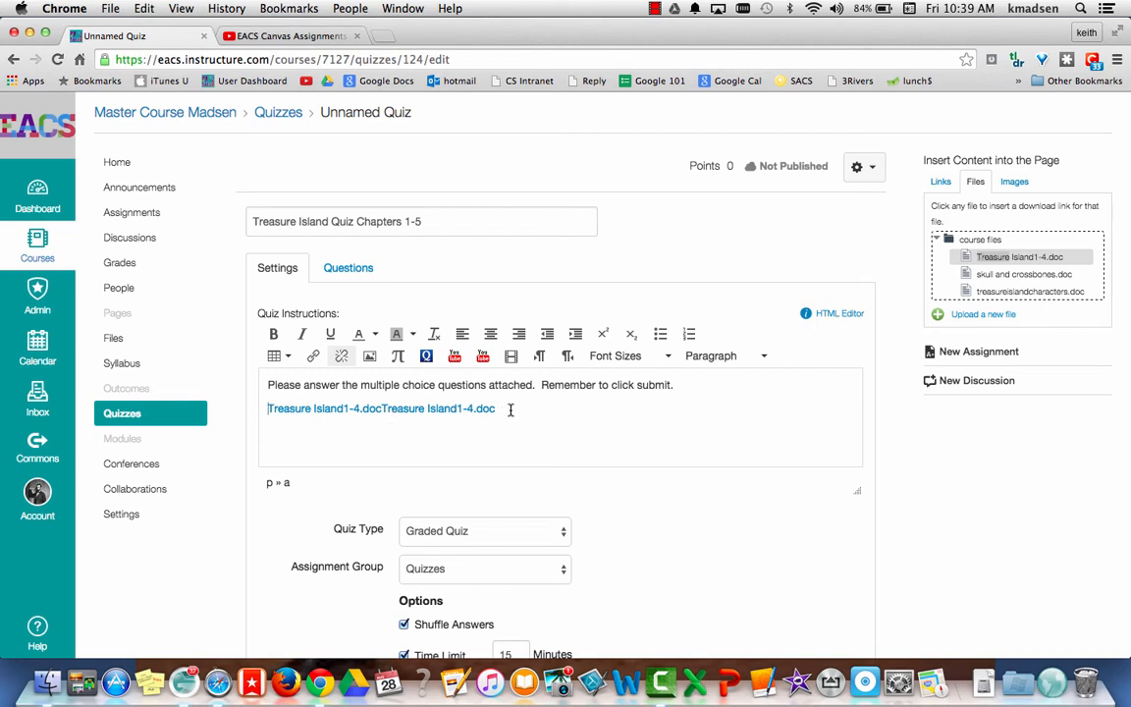
# Step: Find a skull and crossbones image in Flickr Creative Commons and embed it in the quiz instructions before the file links
pyautogui.click(1015, 181)
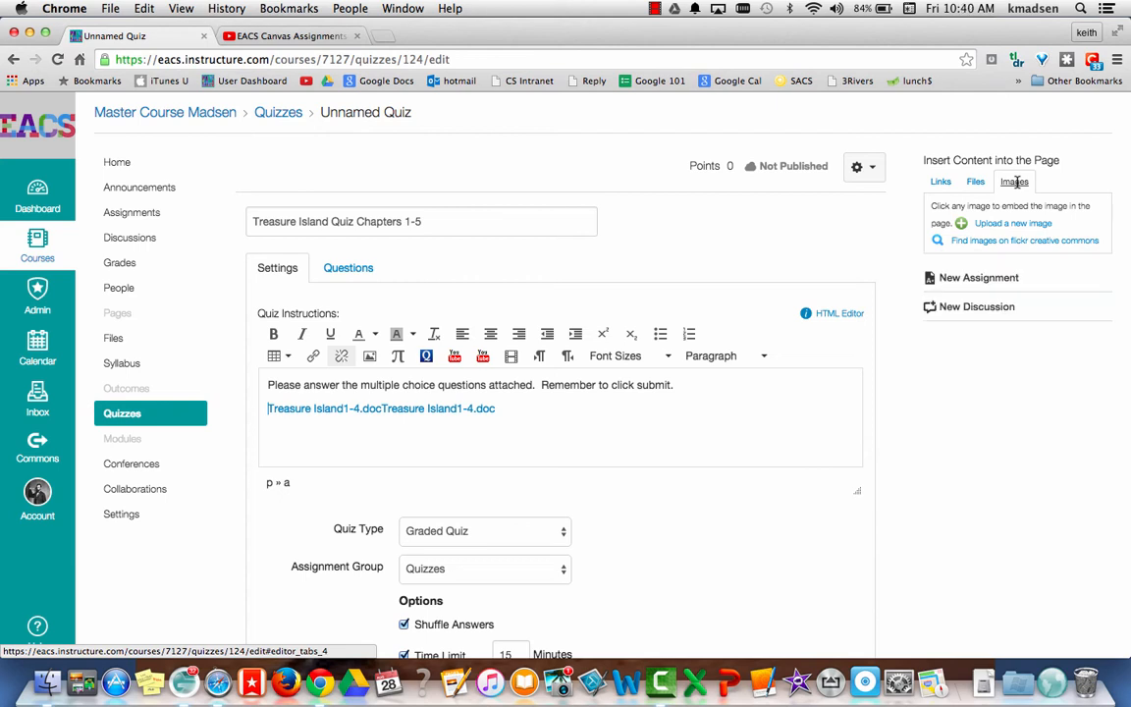
pyautogui.click(1005, 224)
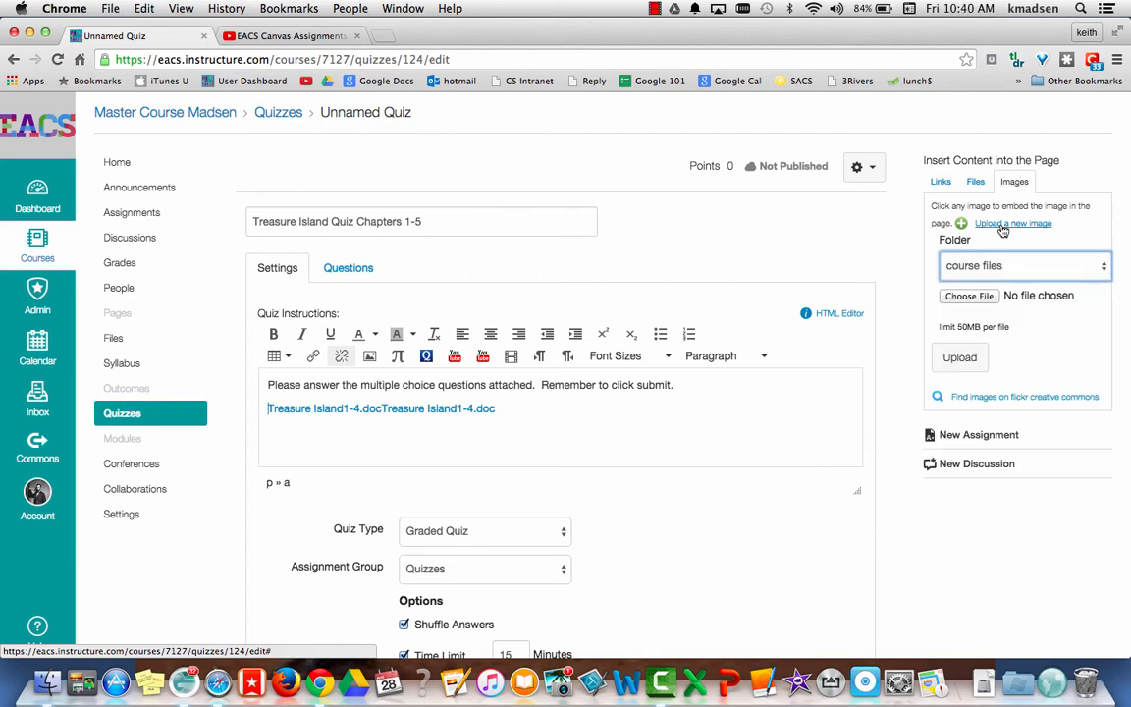
pyautogui.click(995, 398)
pyautogui.write('p')
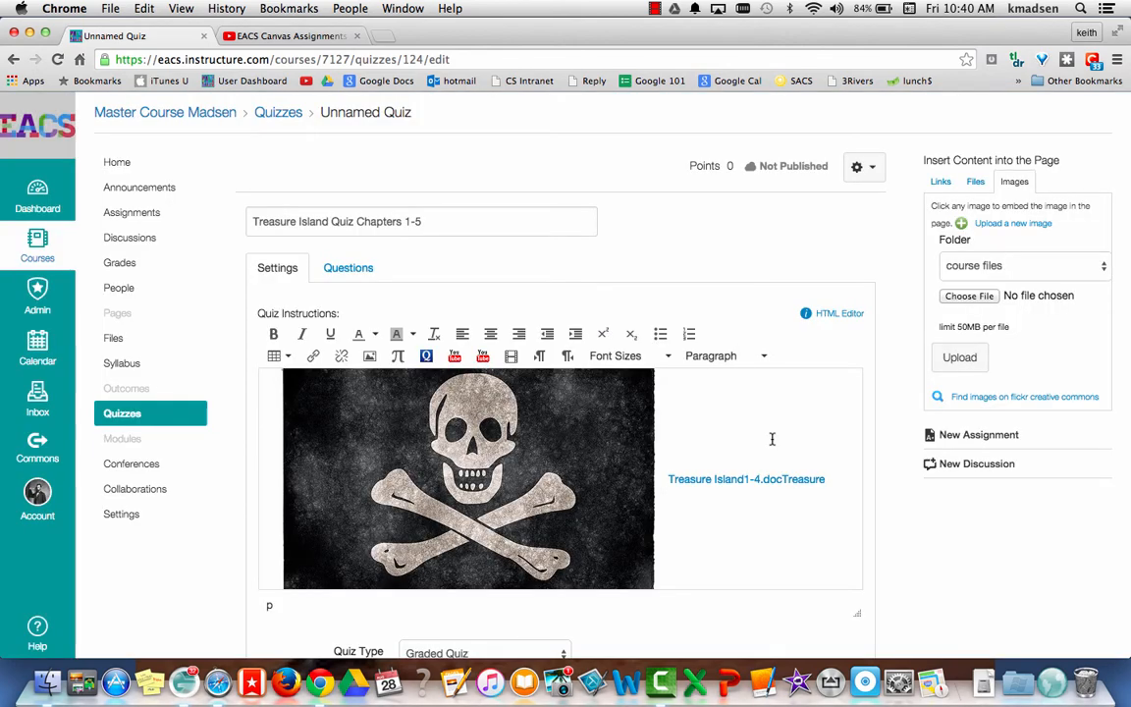
# Step: Add a new question named Question 1 to the quiz
pyautogui.click(362, 267)
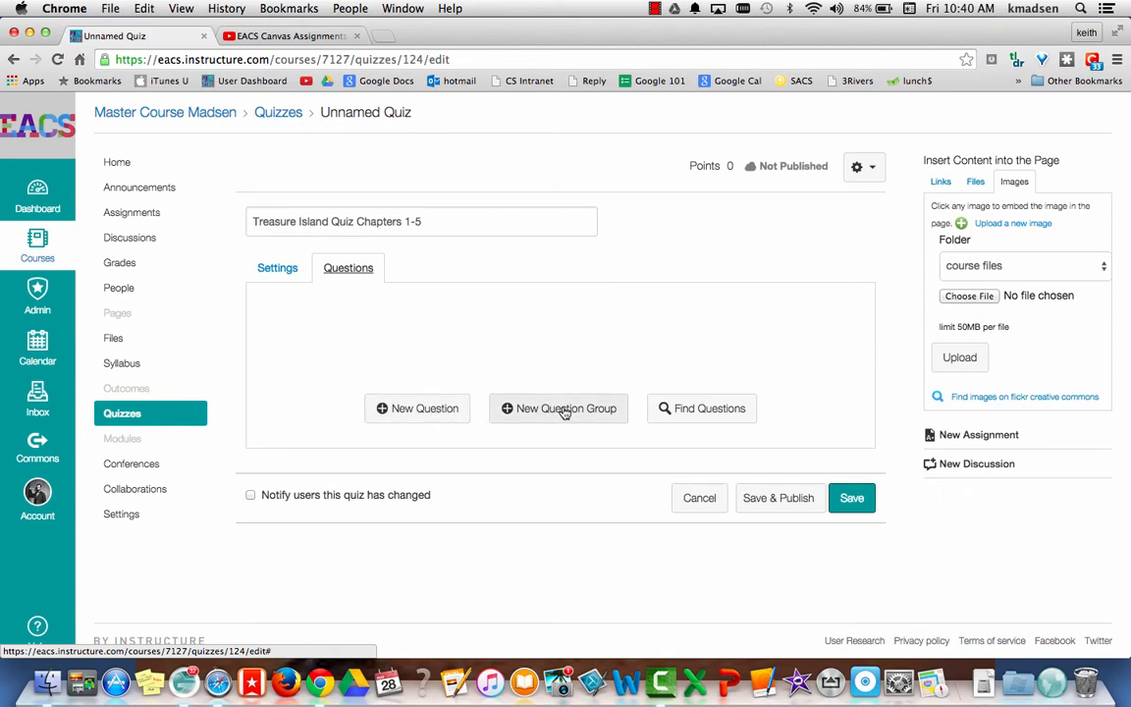
pyautogui.click(688, 411)
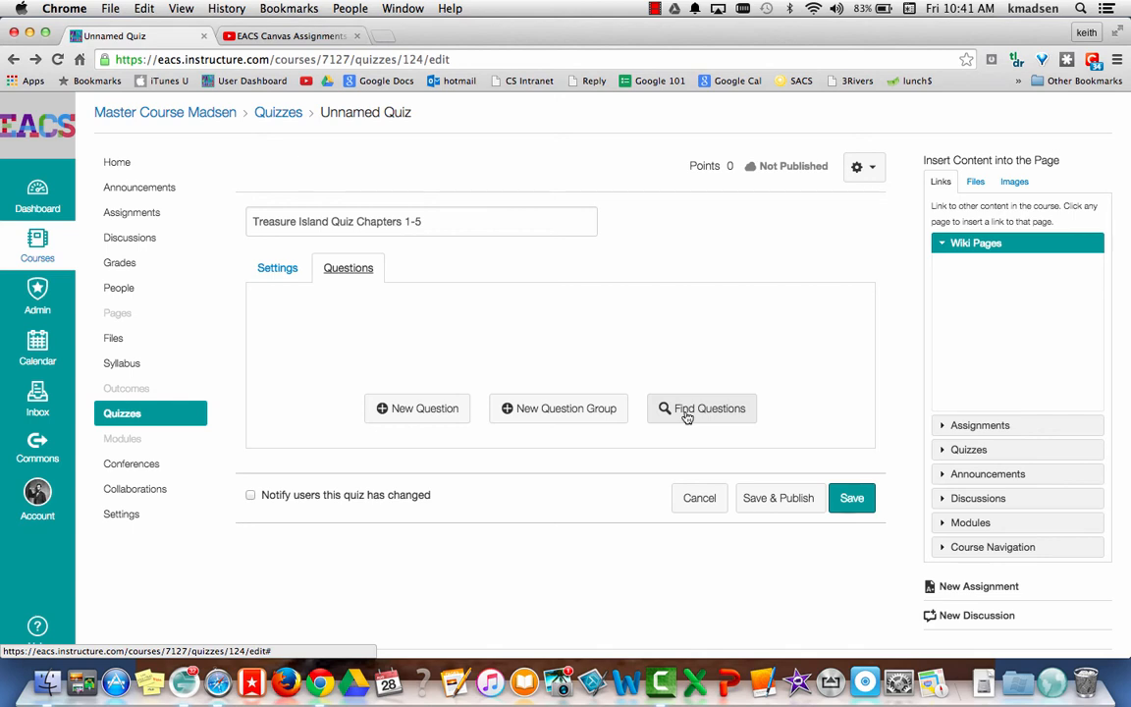
pyautogui.click(445, 411)
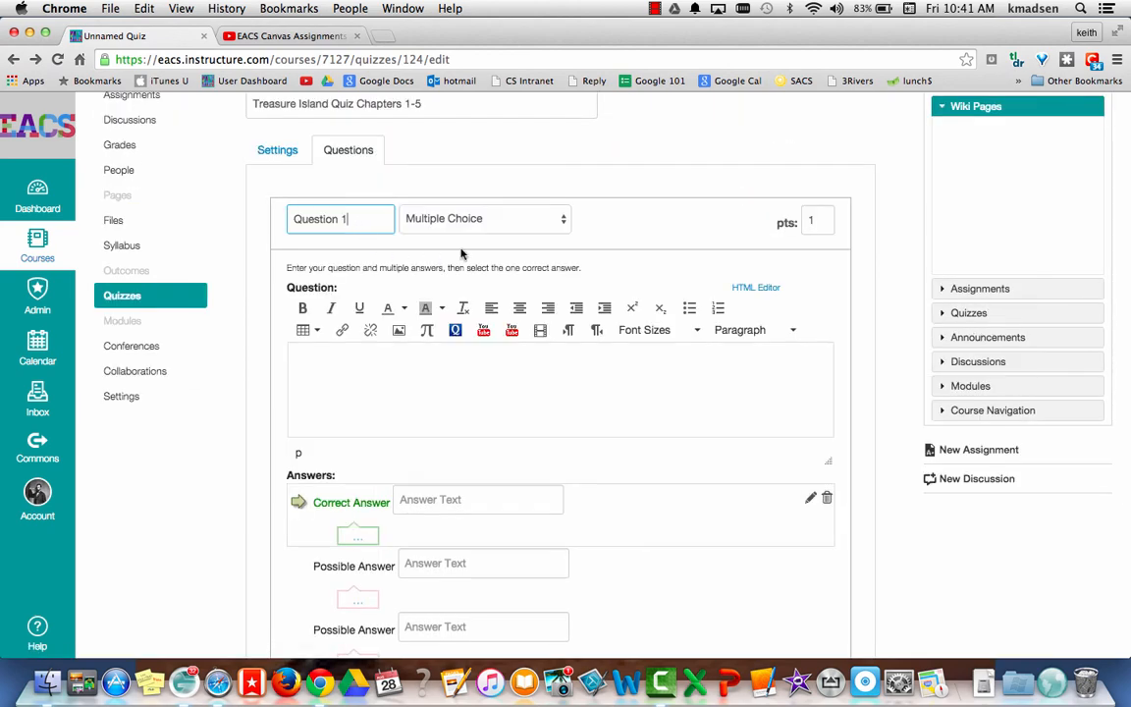
# Step: Examine the available question types for Question 1, keeping Multiple Choice
pyautogui.click(565, 227)
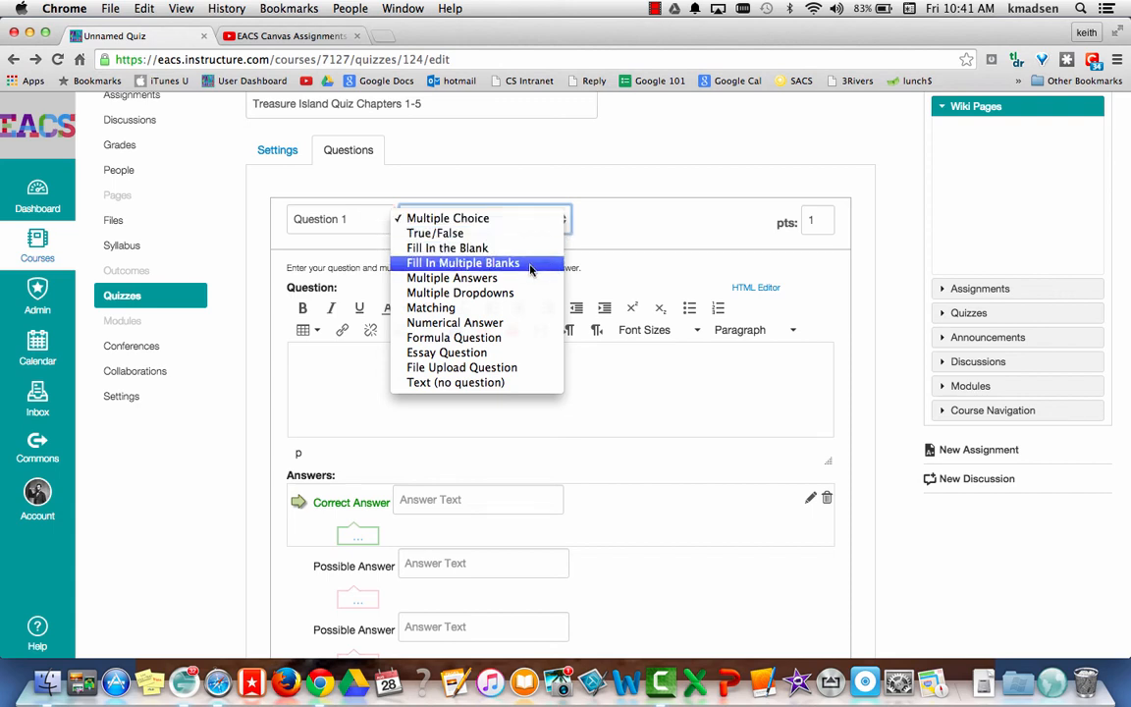
pyautogui.press('Down')
pyautogui.press('Down')
pyautogui.press('Down')
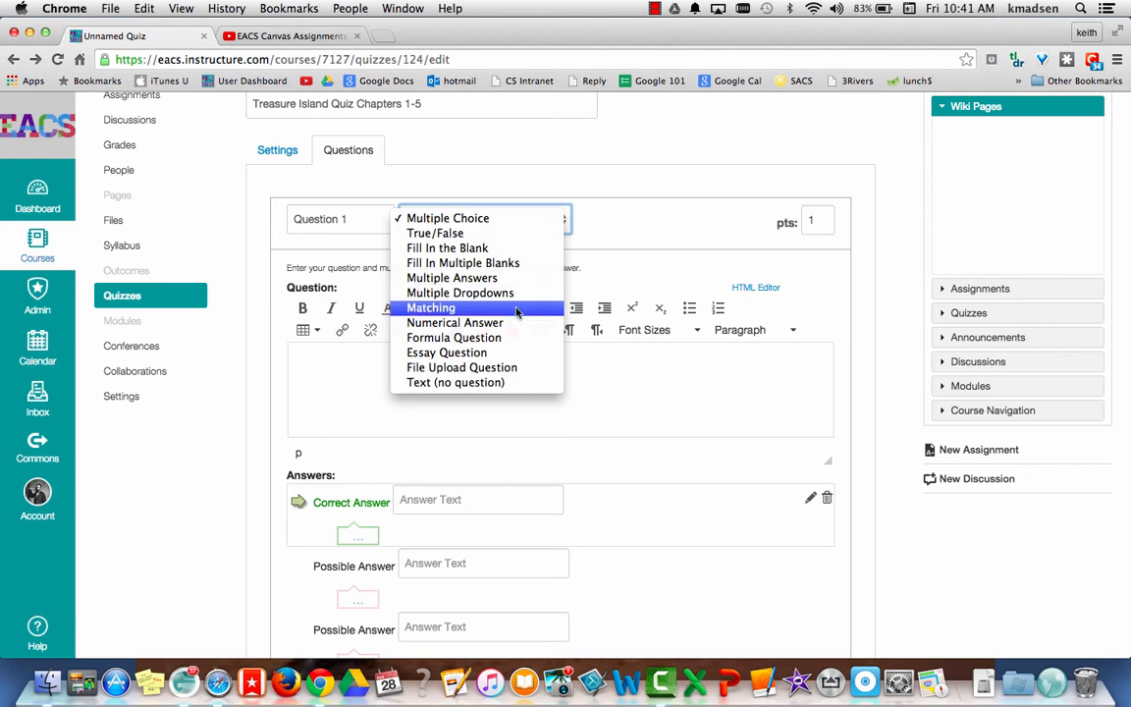
pyautogui.press('Up')
pyautogui.press('Up')
pyautogui.press('Up')
pyautogui.press('Up')
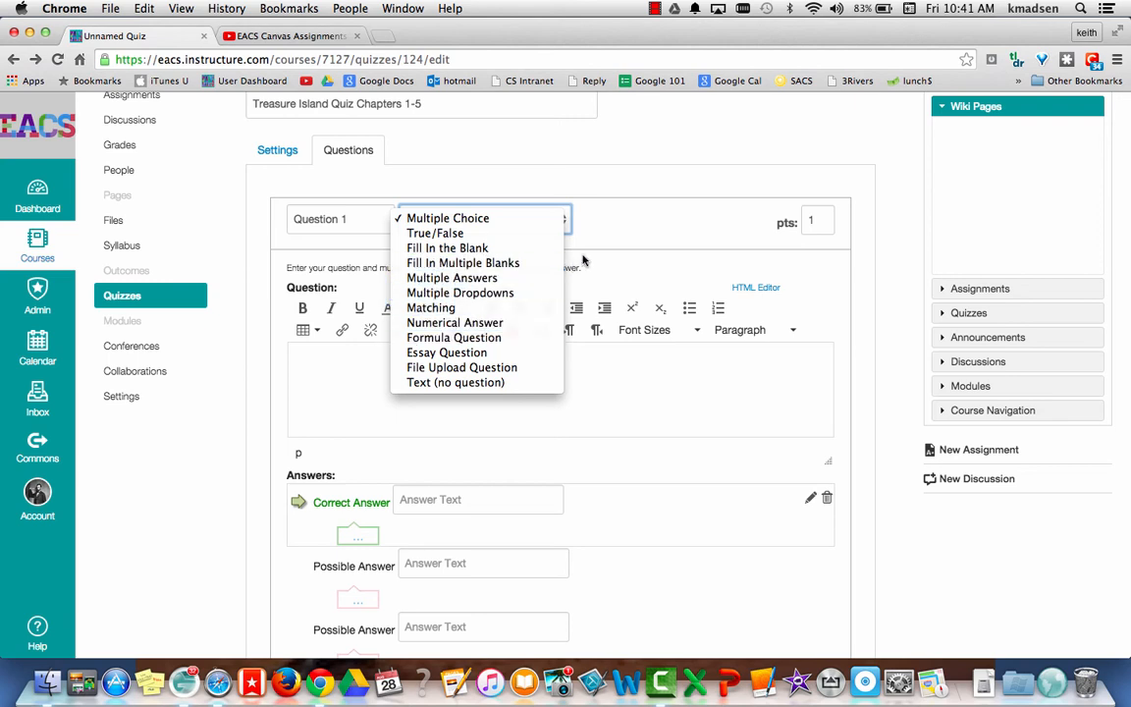
pyautogui.click(621, 241)
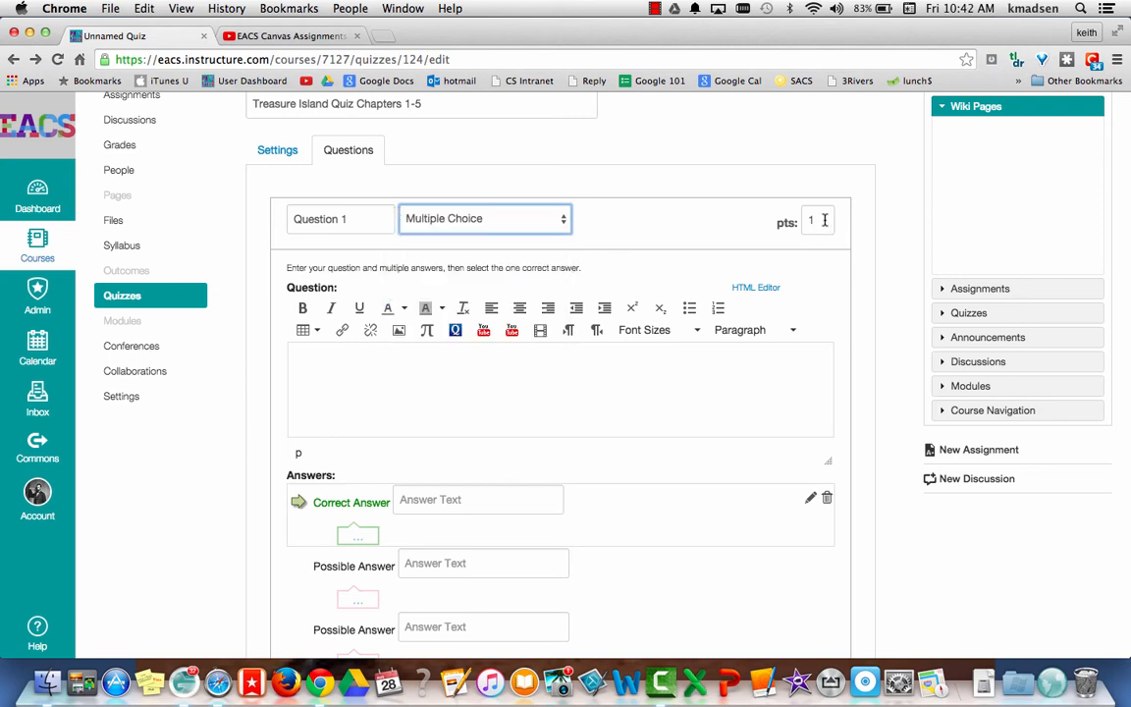
# Step: Write Question 1's text as "From Captain Billy Bones's actions when he arrives at the Admiral Benbow Inn, he seems to be"
pyautogui.click(416, 358)
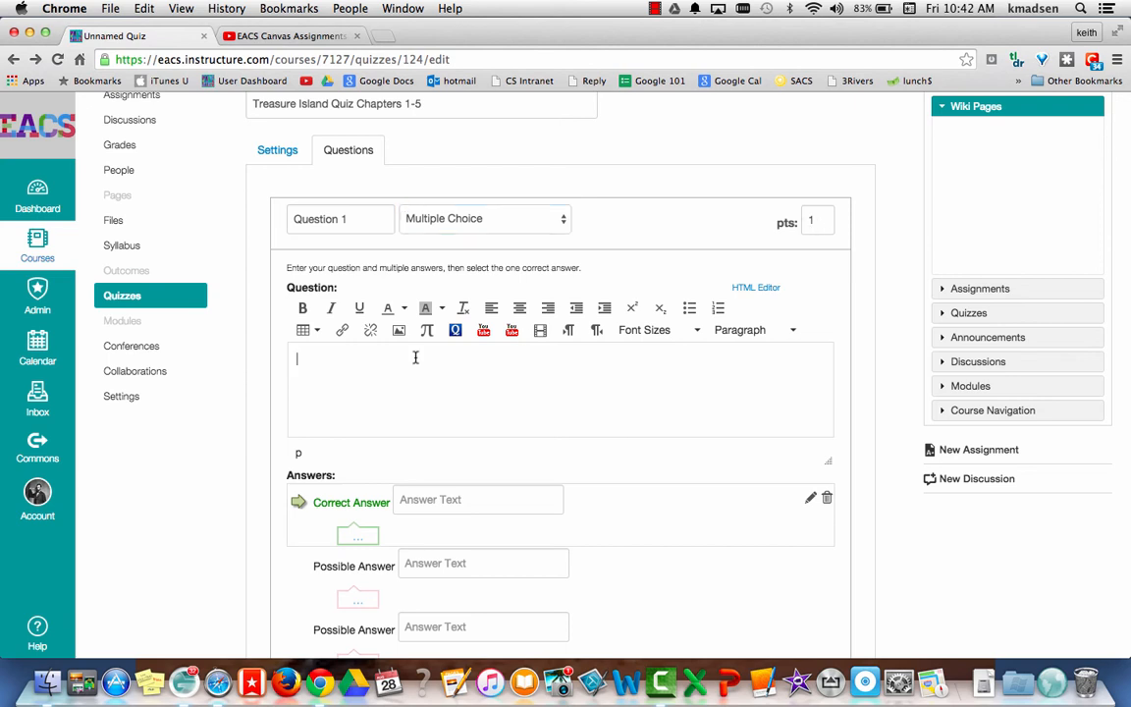
pyautogui.write("From Captain Billy Bones's actions when he arrives at the Admiral Benbow Inn, he seems to be")
# Step: Enter "hiding from someone" as Question 1's correct answer and "seeking rest", "looking for work" and "looking for a doctor" as the other possible answers
pyautogui.click(428, 499)
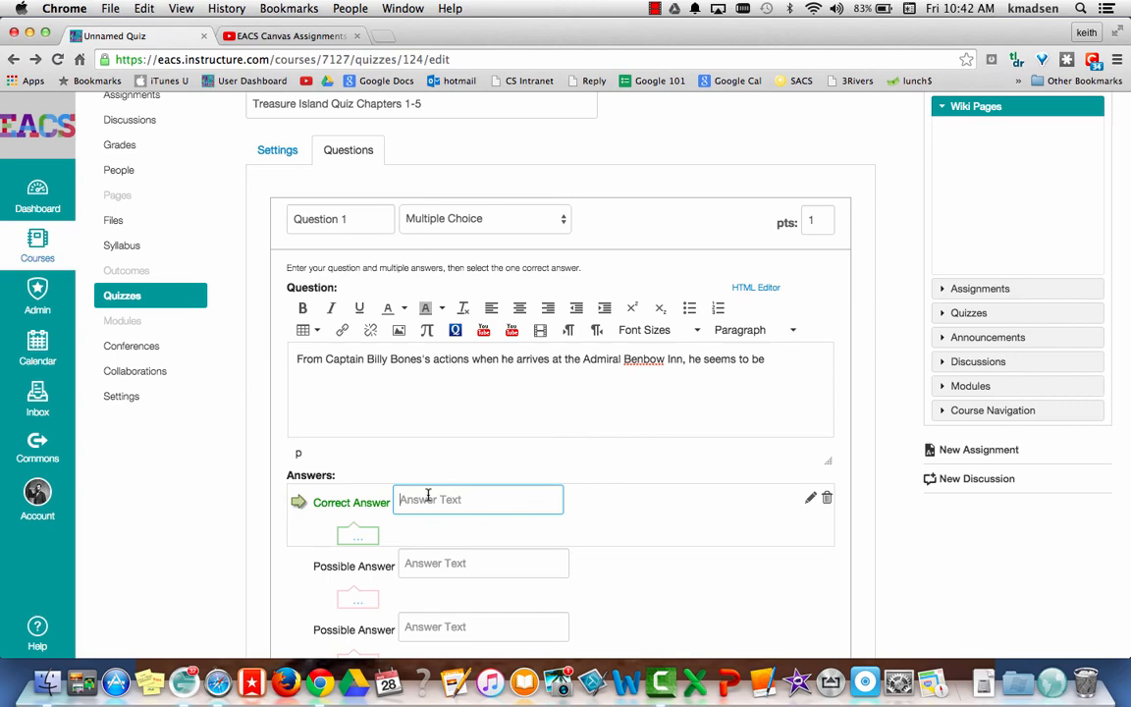
pyautogui.write('hiding from someone')
pyautogui.click(439, 564)
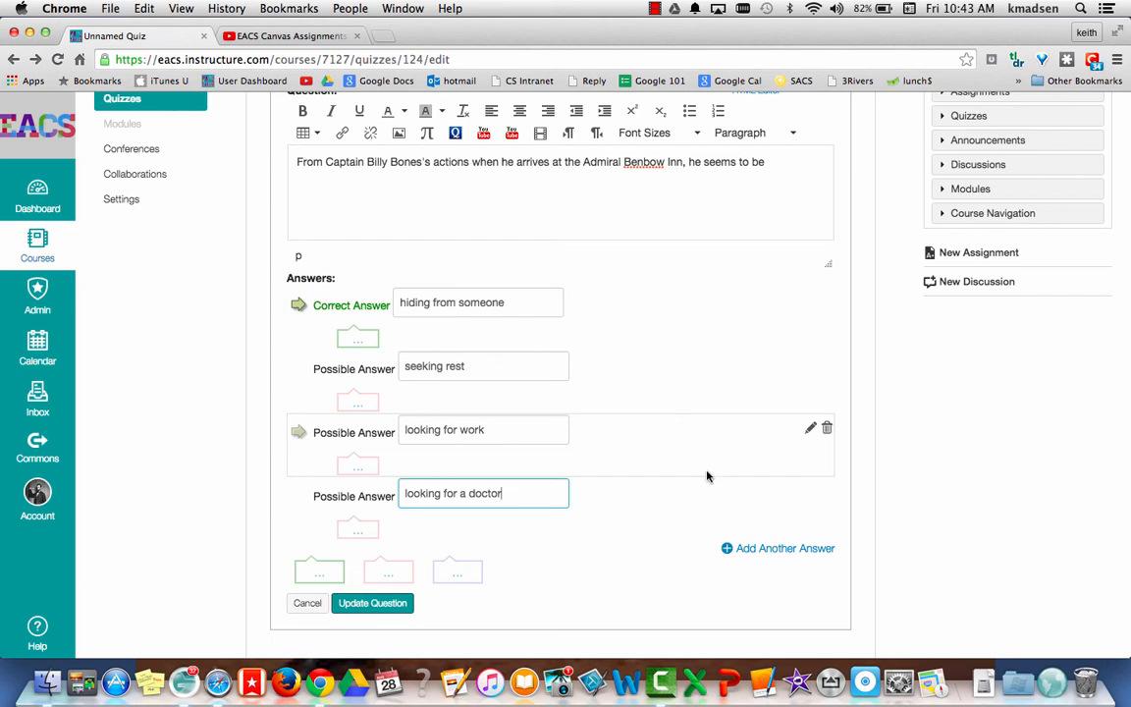
# Step: Add an empty fifth possible answer to Question 1 and save the question
pyautogui.click(731, 550)
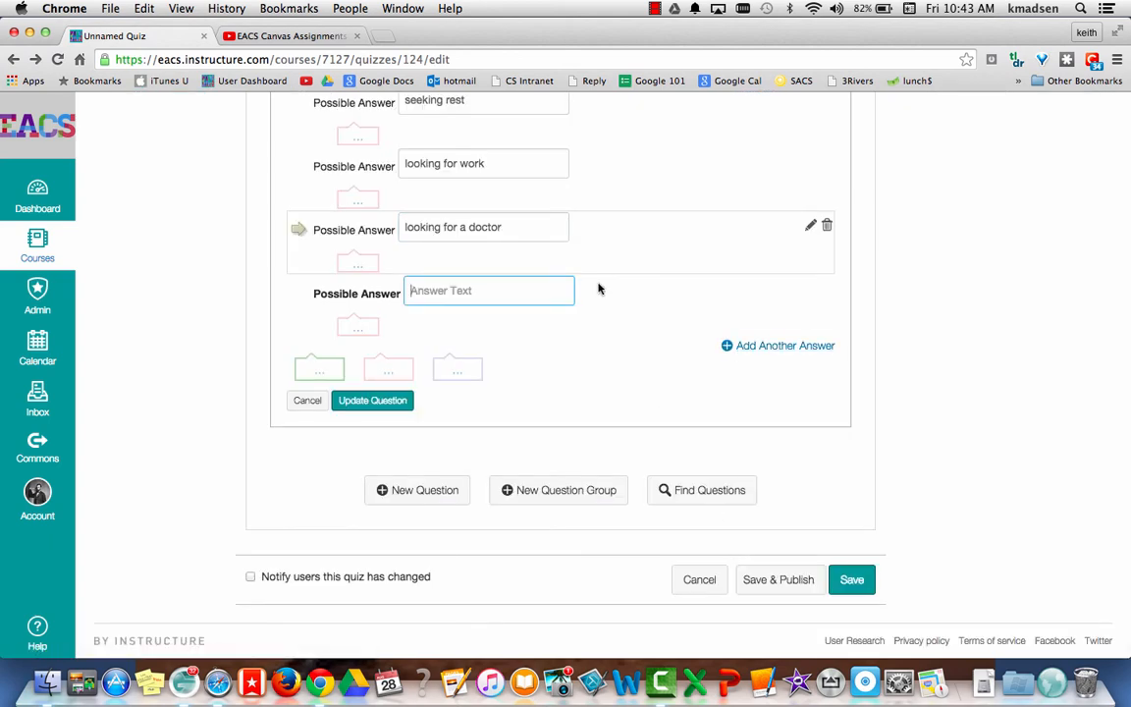
pyautogui.scroll(4, 811, 288)
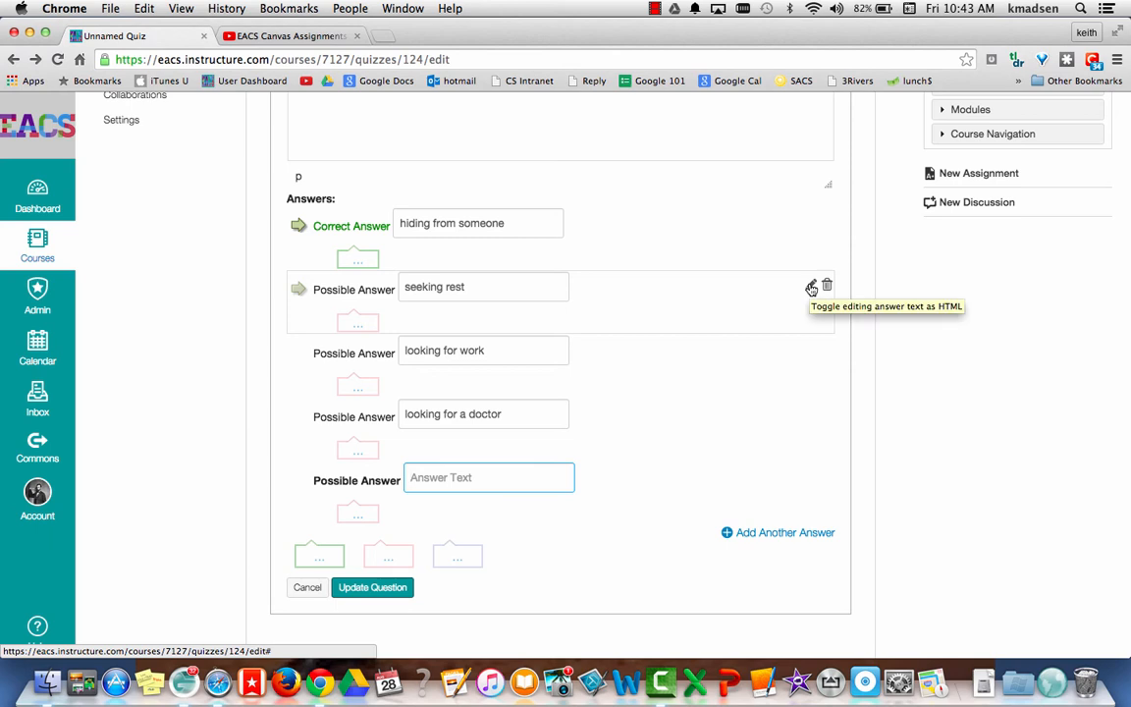
pyautogui.click(469, 290)
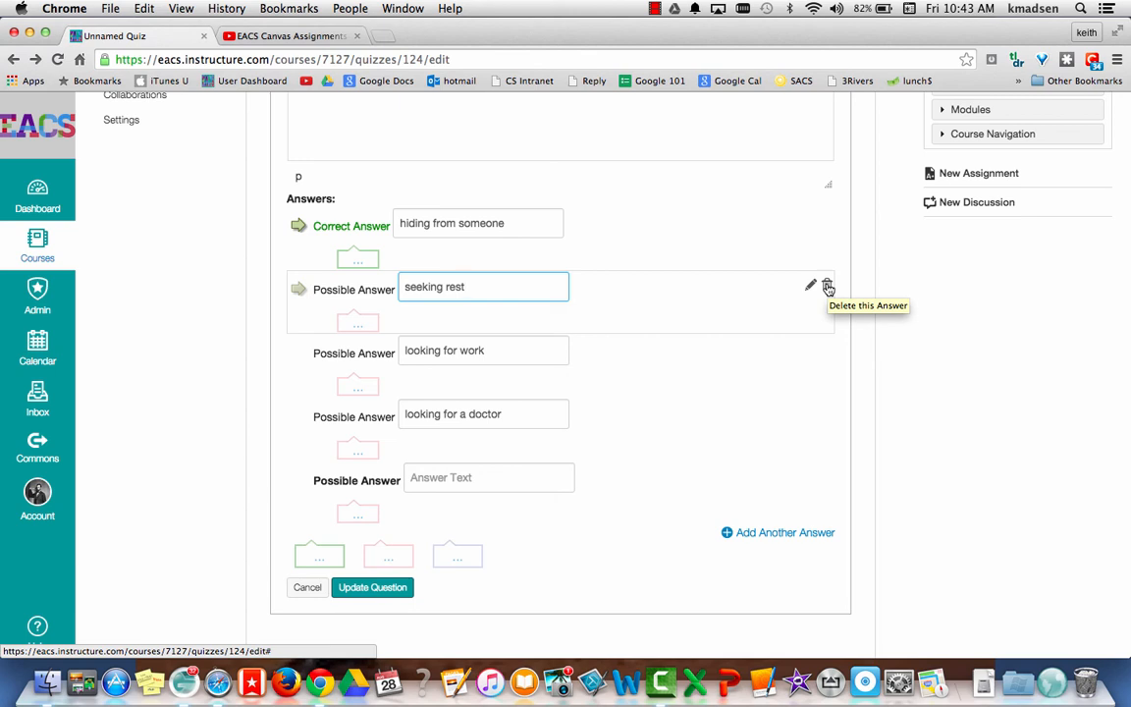
pyautogui.click(365, 587)
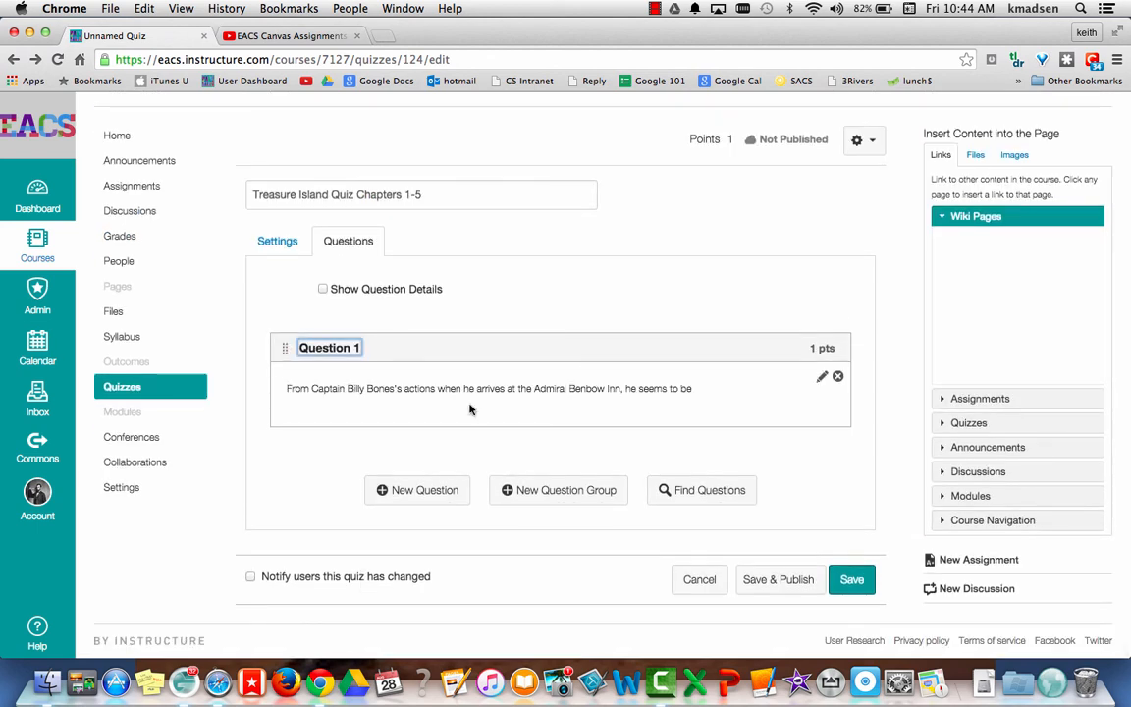
# Step: Add a multiple-choice question named Question 2 with the text "In his first meeting with Dr. Livesey, Captain Billy Bones"
pyautogui.click(409, 493)
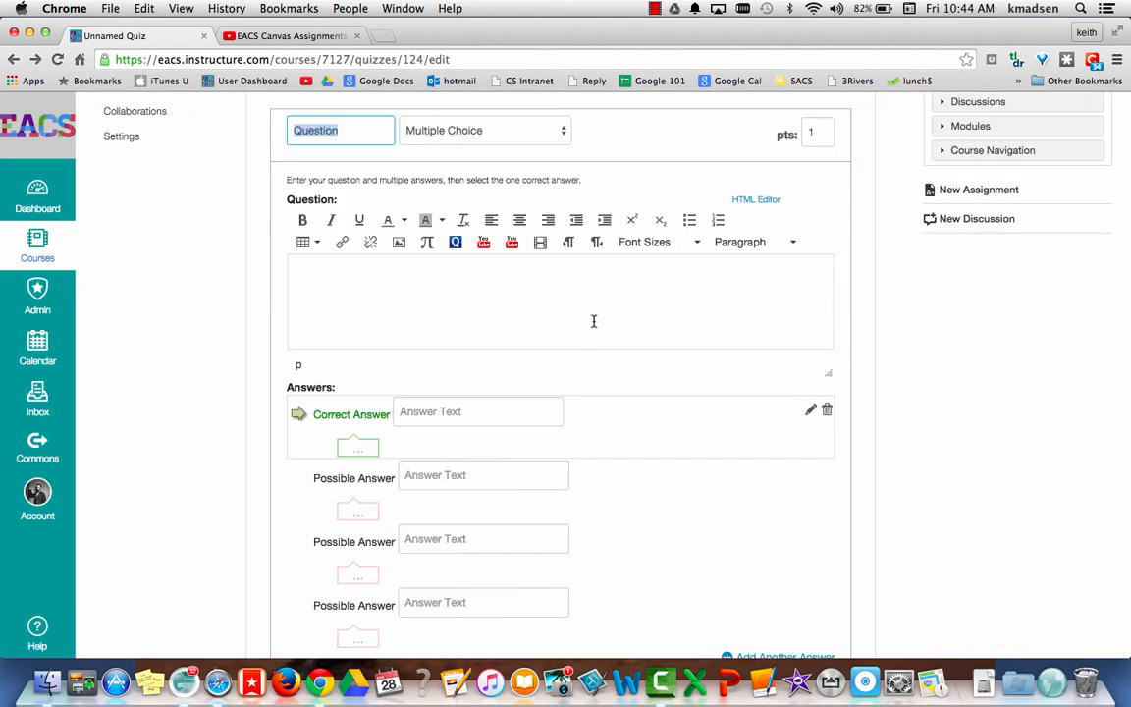
pyautogui.scroll(5, 593, 322)
pyautogui.write('2')
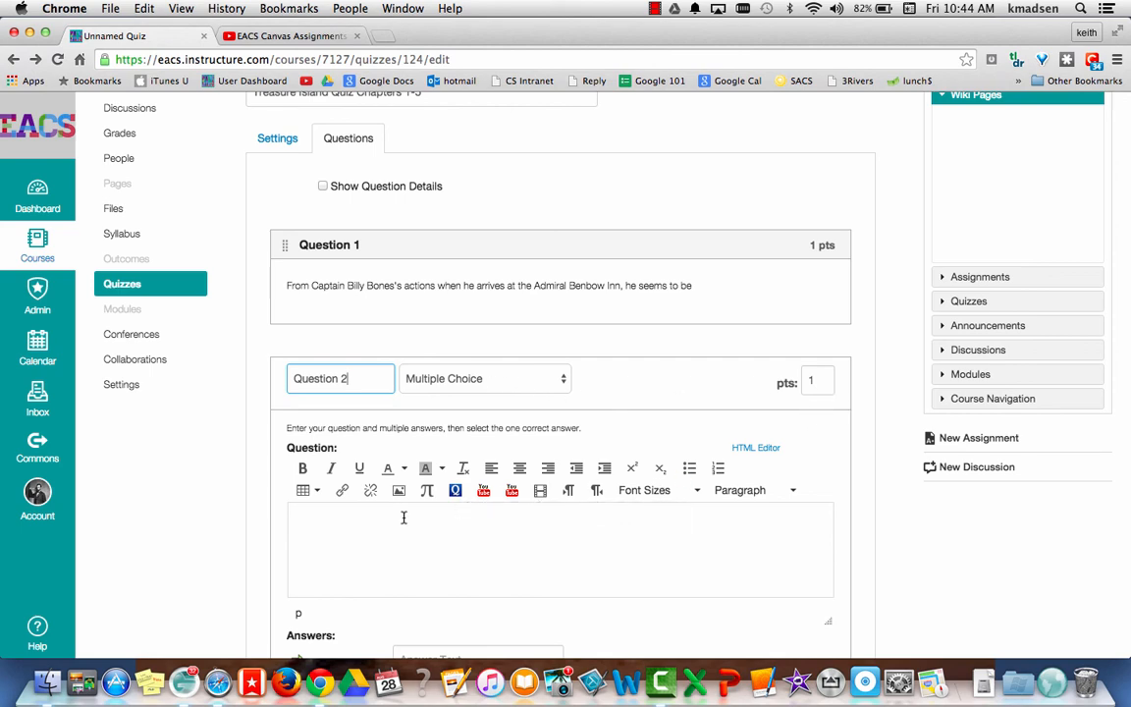
pyautogui.click(298, 518)
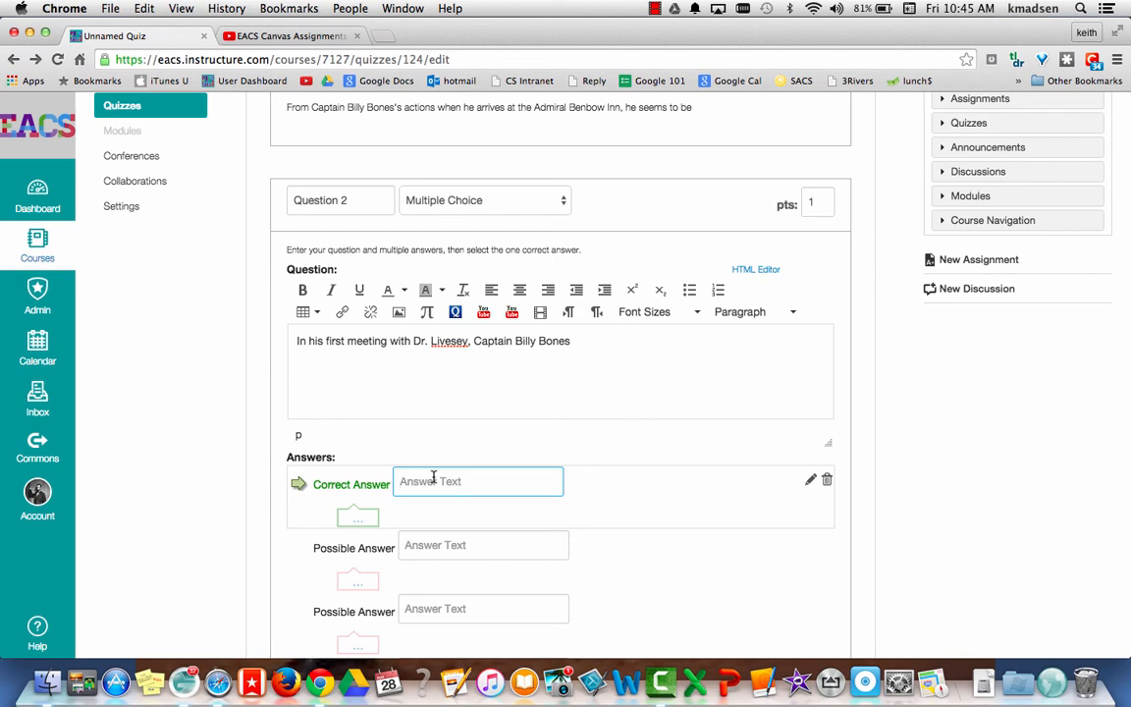
# Step: Enter "threatened to pin him to the wall" as Question 2's correct answer, fill in three other possible answers, and save the question
pyautogui.write('threatened to pin him to the wall')
pyautogui.scroll(-3, 433, 477)
pyautogui.click(421, 387)
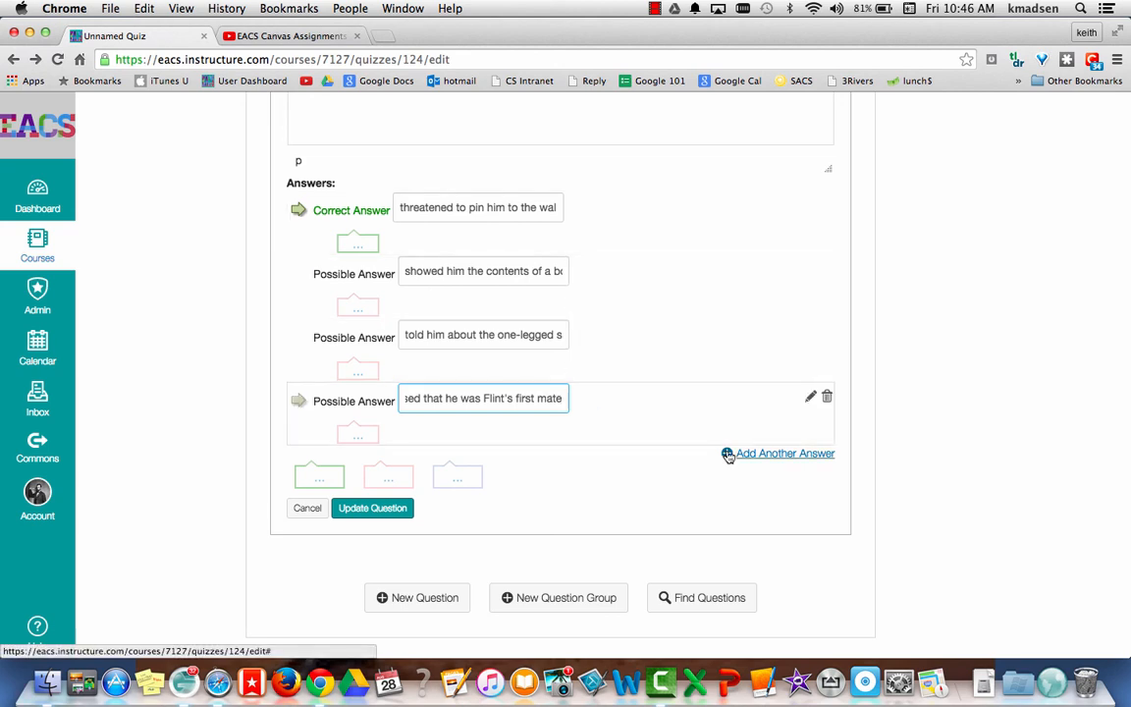
pyautogui.click(361, 512)
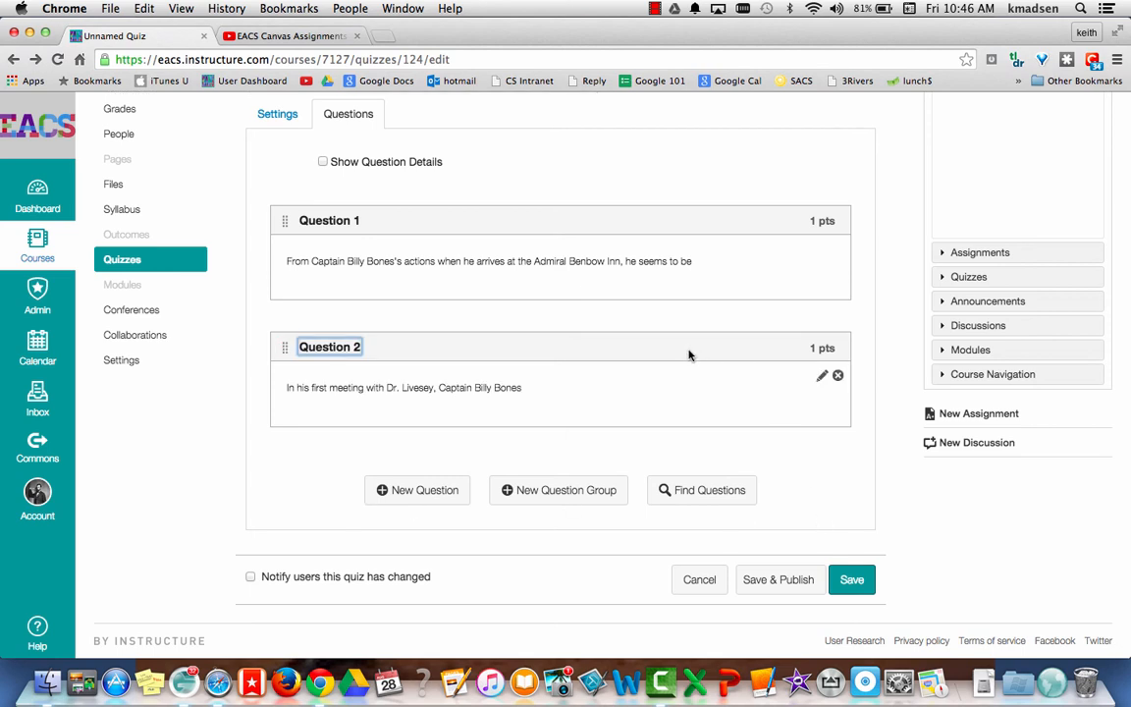
# Step: Save and publish the quiz, and look over its settings summary
pyautogui.click(851, 582)
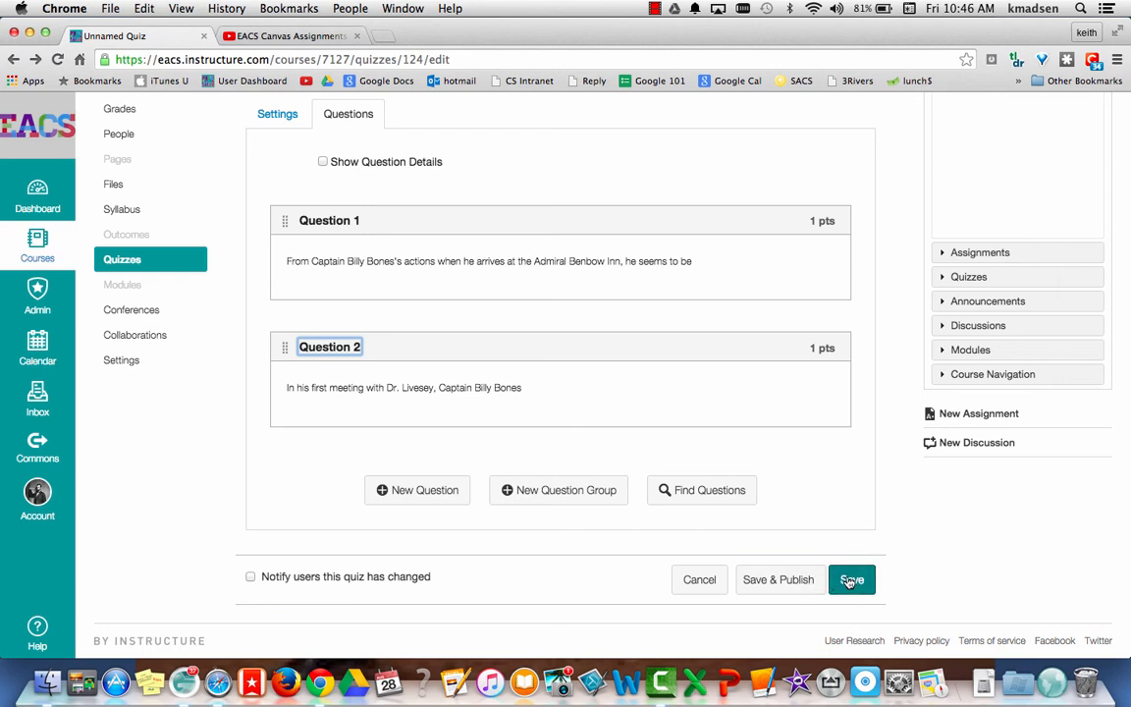
pyautogui.click(797, 579)
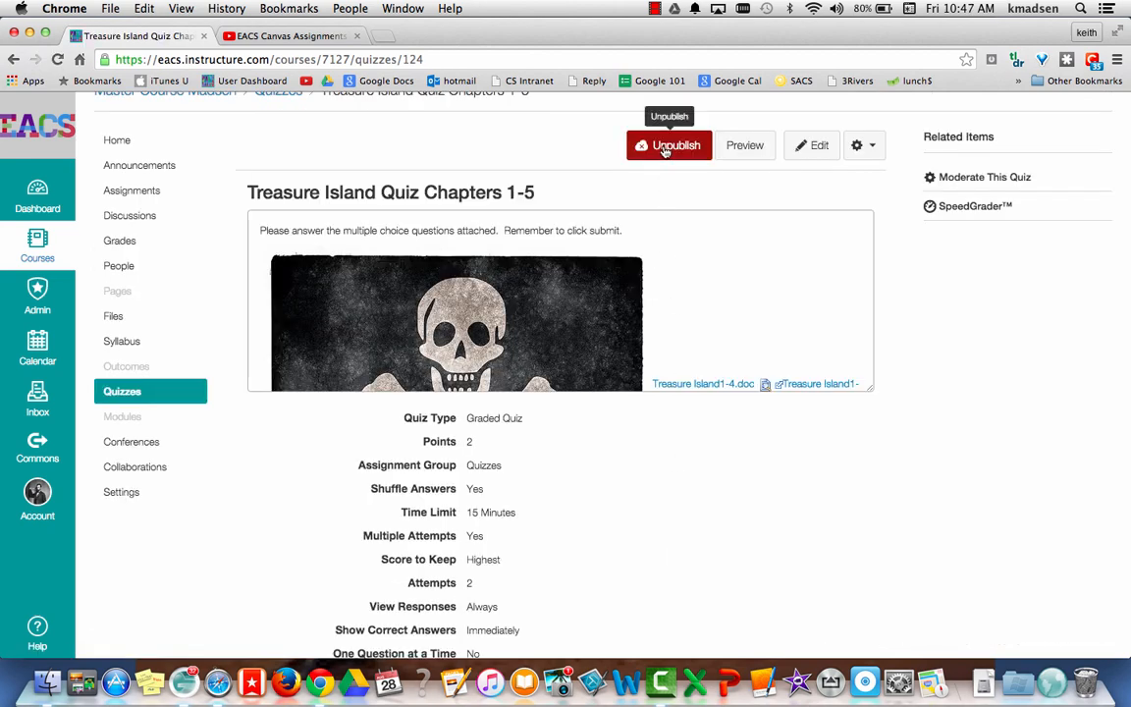
pyautogui.scroll(-2, 540, 444)
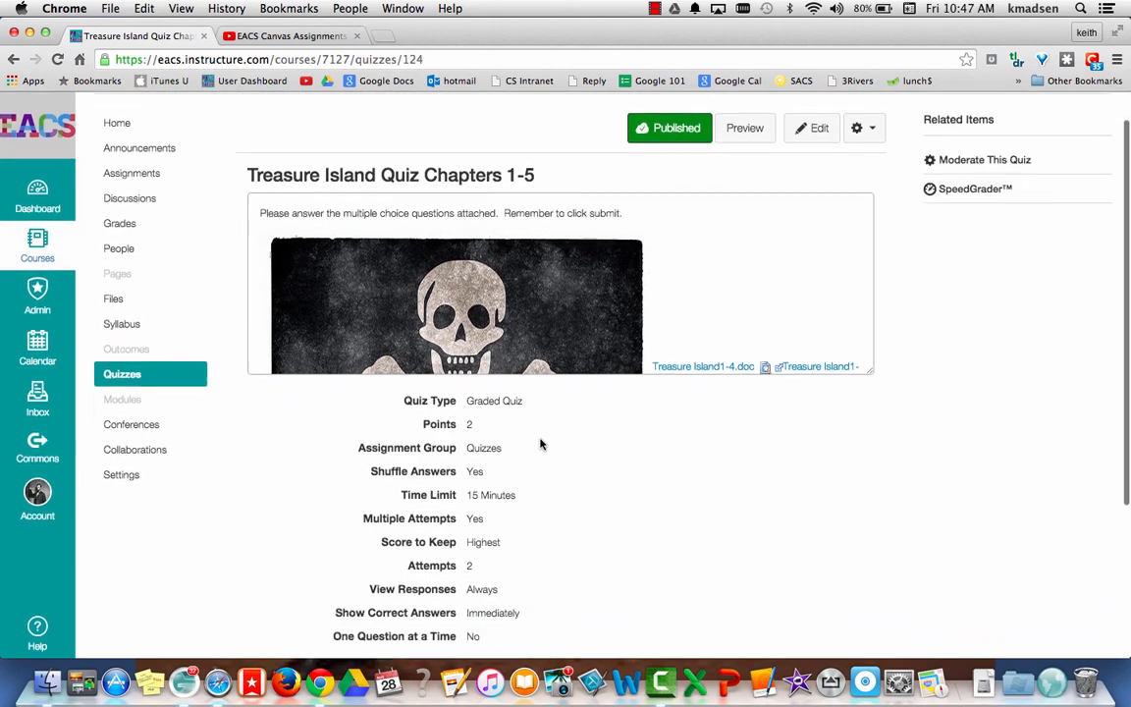
pyautogui.scroll(2, 540, 444)
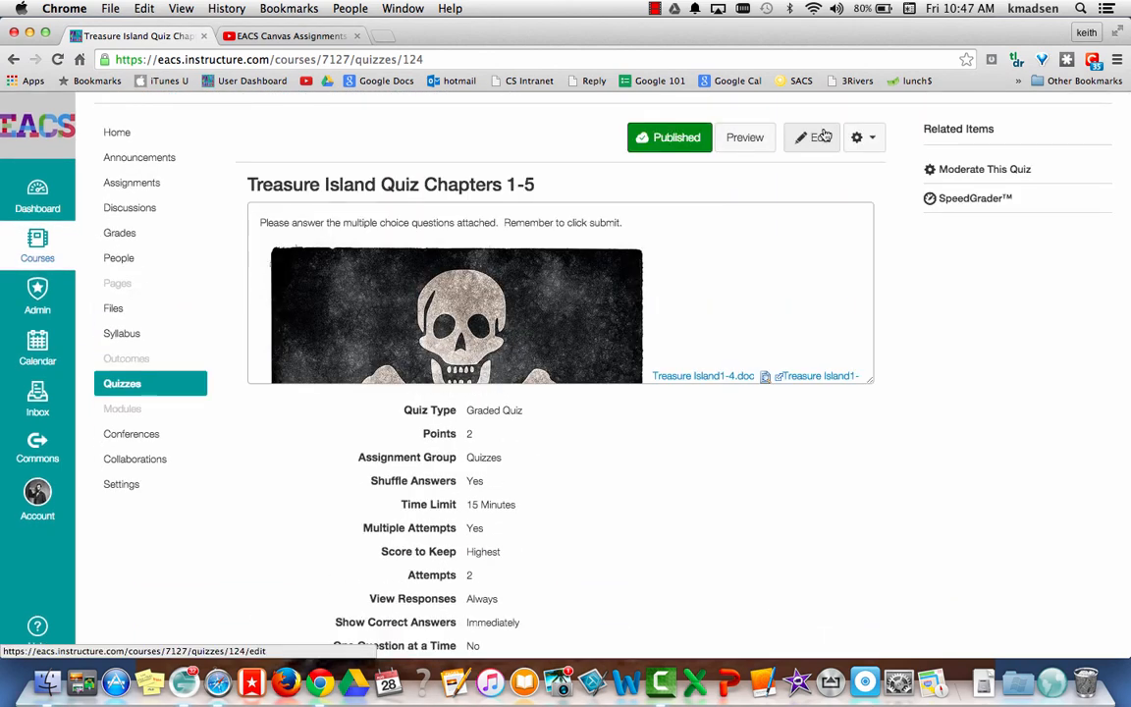
# Step: Reopen the published quiz for editing and look over its instructions
pyautogui.click(823, 138)
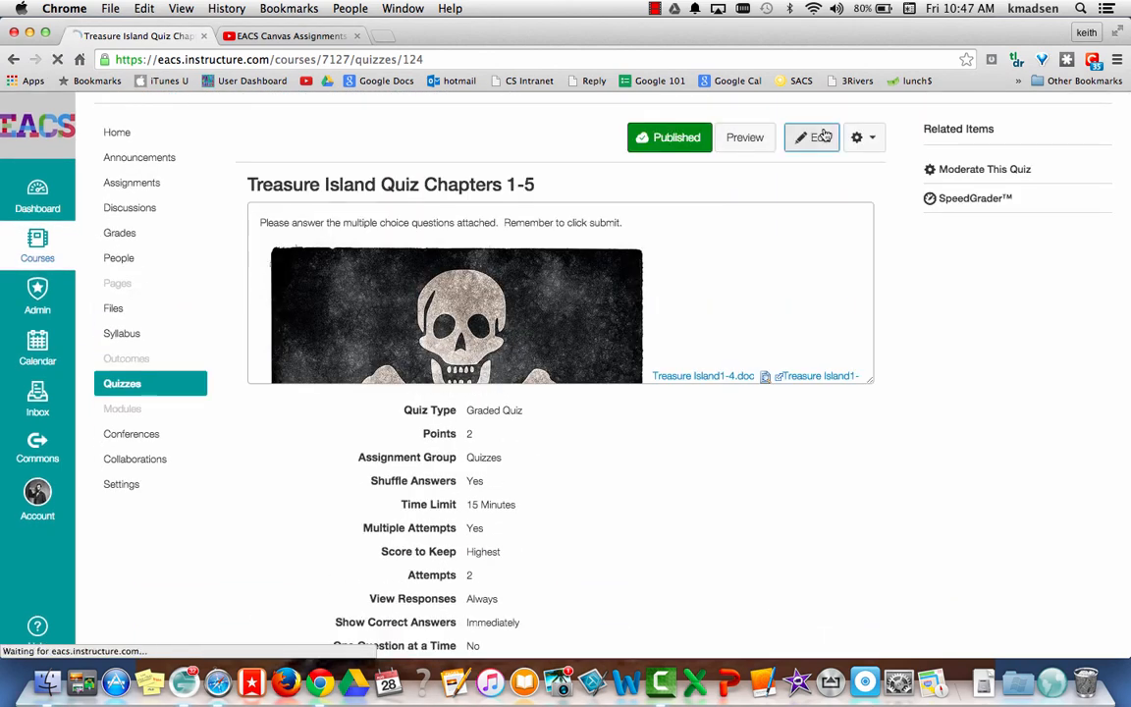
pyautogui.scroll(-2, 697, 366)
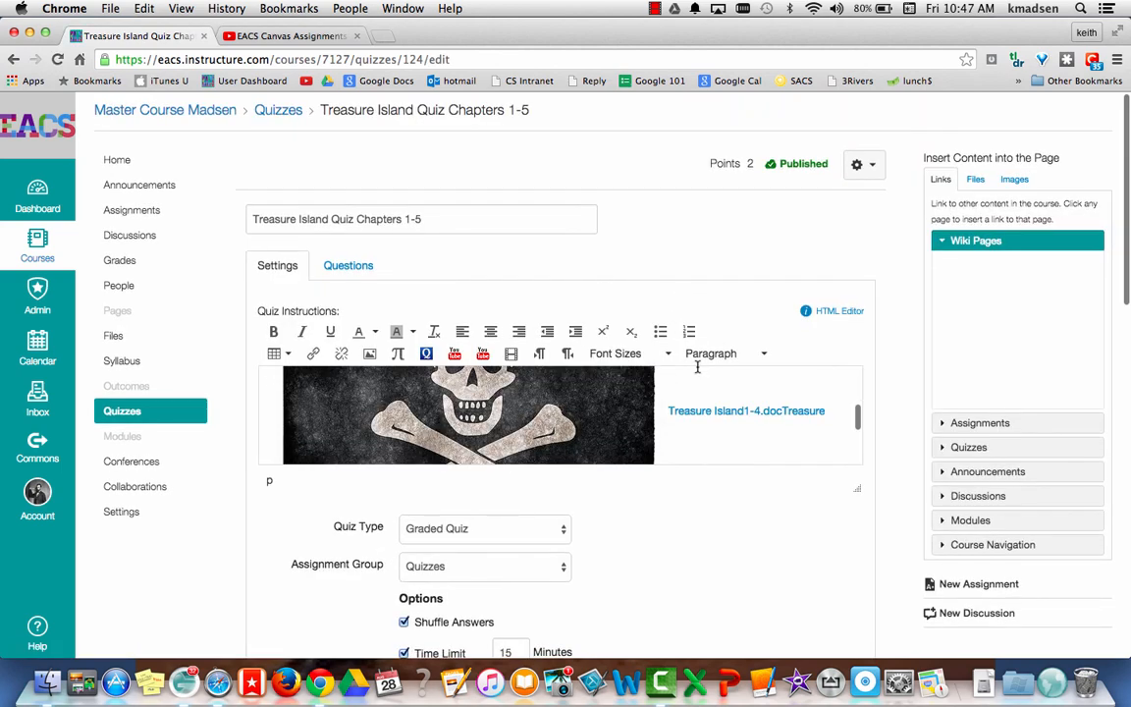
pyautogui.scroll(1, 697, 366)
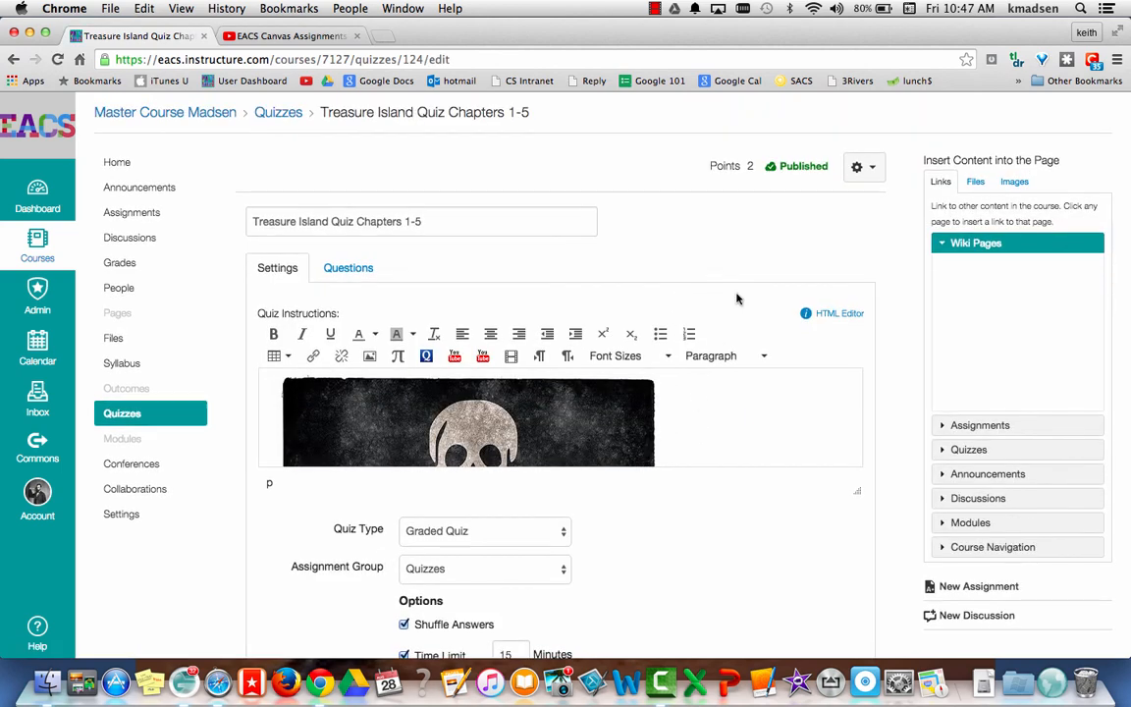